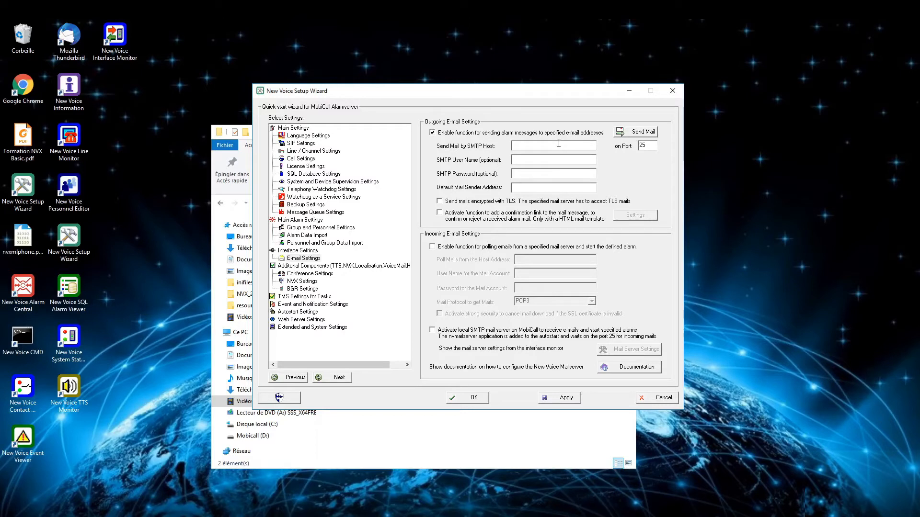
Step: Set the outgoing SMTP host to 192.168.51.15, paste the default mail sender address and apply the e-mail settings
{"action": "left_click", "coordinate": [513, 146]}
{"action": "type", "text": "192.1"}
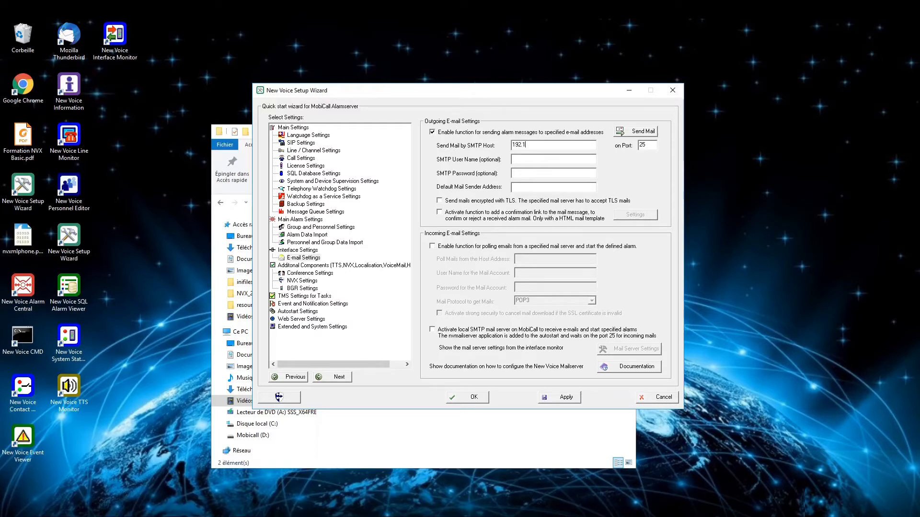
{"action": "type", "text": "68.51.1"}
{"action": "right_click", "coordinate": [556, 189]}
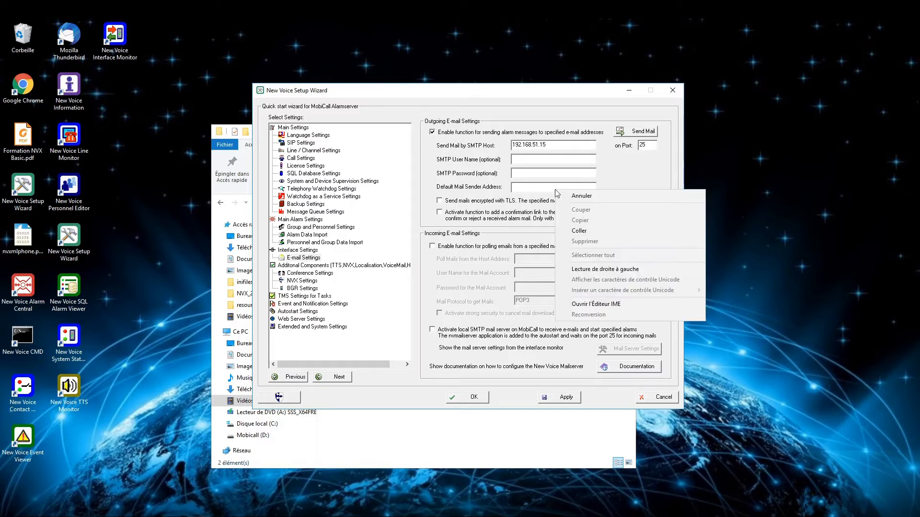
{"action": "left_click", "coordinate": [580, 231]}
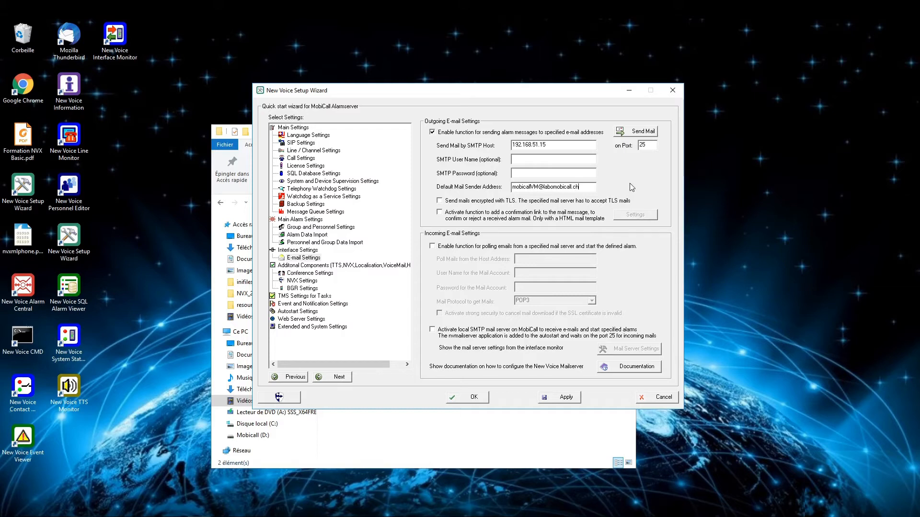
{"action": "left_click", "coordinate": [568, 399]}
Step: Open the mail sender for a test mail, paste the recipient's address and choose the same address as sender
{"action": "left_click", "coordinate": [633, 134]}
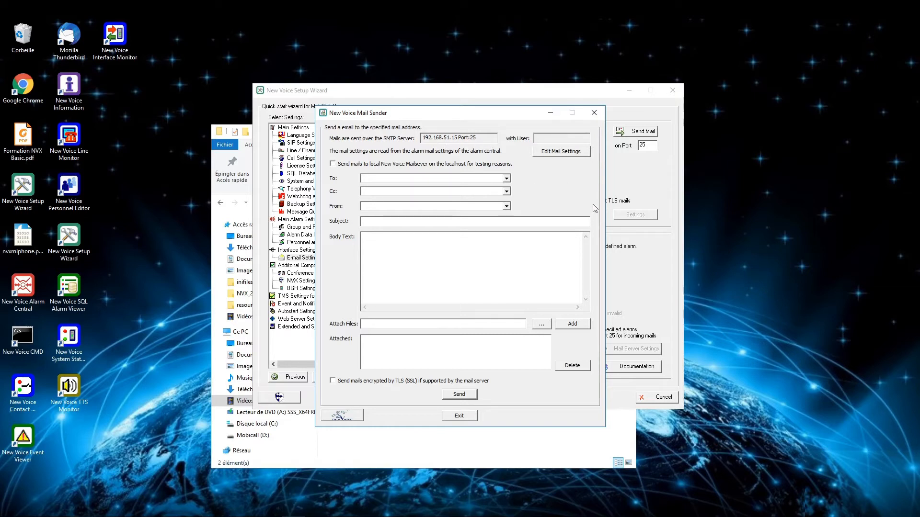
{"action": "right_click", "coordinate": [456, 182]}
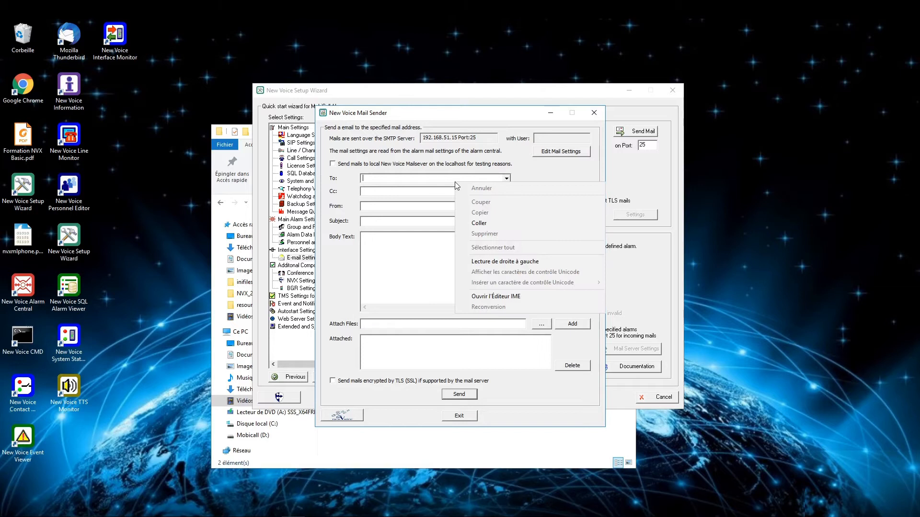
{"action": "left_click", "coordinate": [495, 221]}
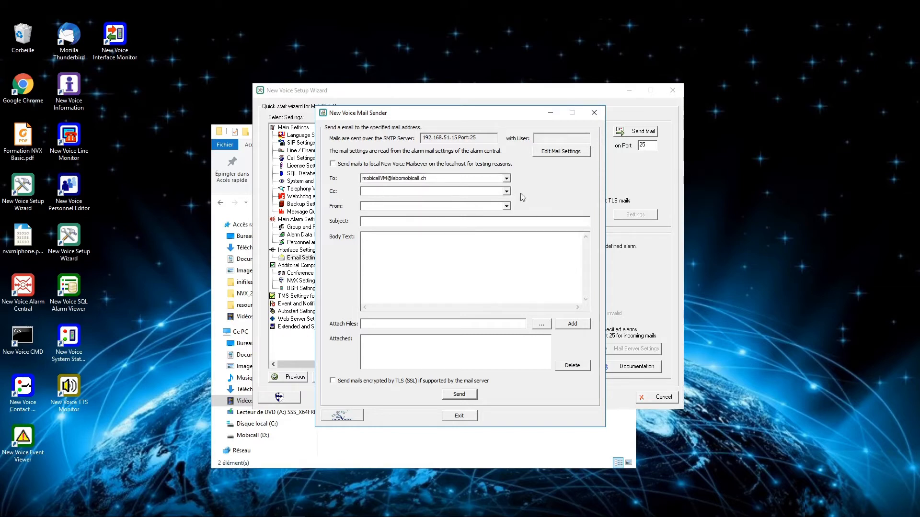
{"action": "left_click", "coordinate": [505, 205]}
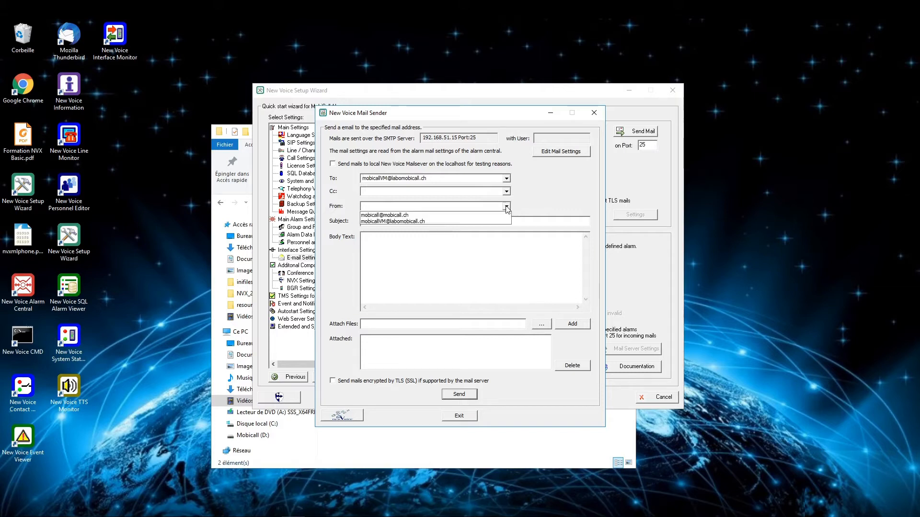
{"action": "left_click", "coordinate": [460, 221]}
Step: Enter "Test subject" as the mail's subject and "Test Message mail" as its body text
{"action": "left_click", "coordinate": [454, 224]}
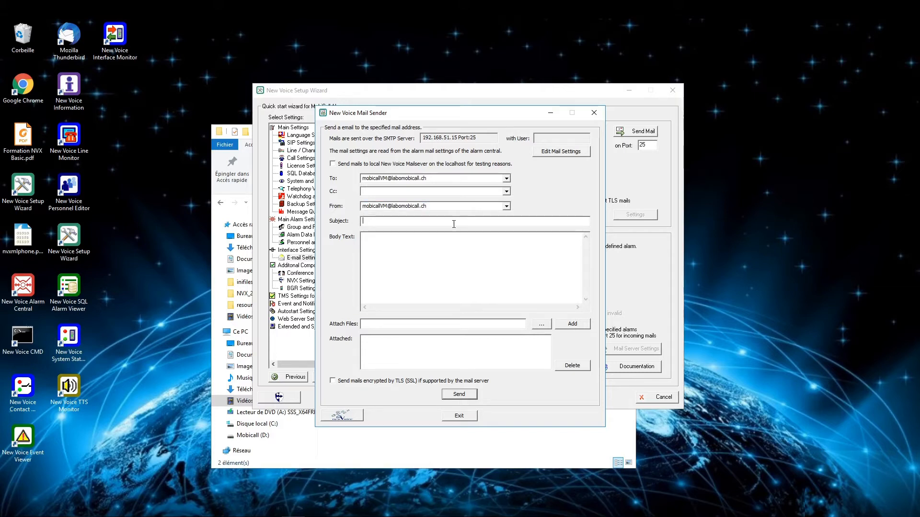
{"action": "type", "text": "Test"}
{"action": "type", "text": " subject"}
{"action": "type", "text": "Test M"}
{"action": "type", "text": "essage "}
{"action": "type", "text": "mail"}
{"action": "left_click", "coordinate": [539, 326]}
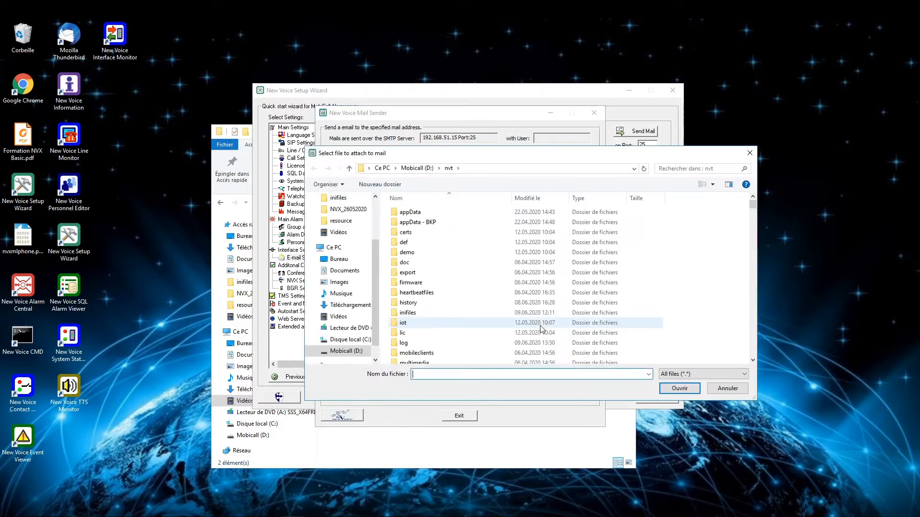
{"action": "left_click", "coordinate": [336, 281]}
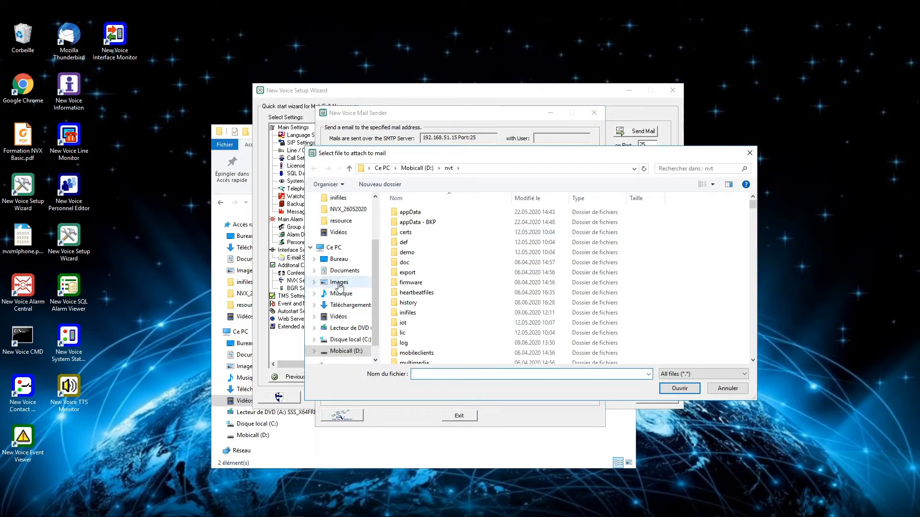
{"action": "left_click", "coordinate": [739, 386]}
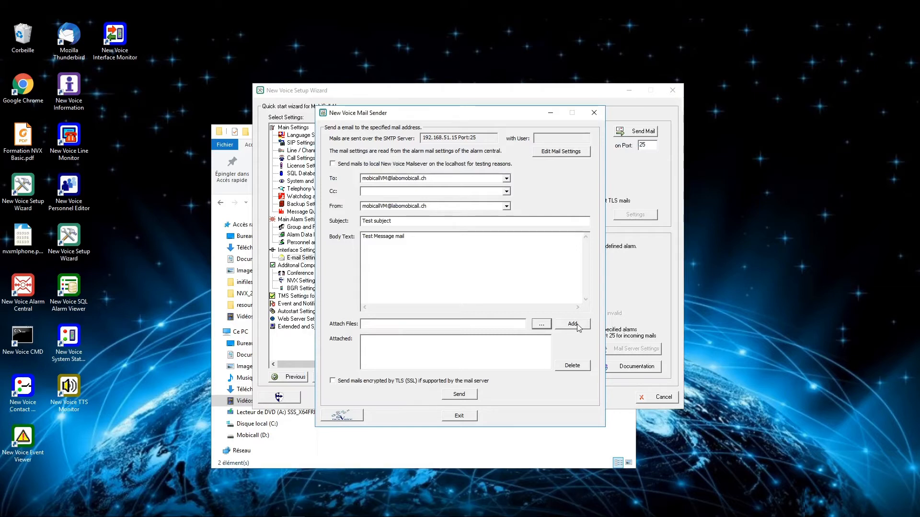
Step: Enable TLS (SSL) encryption for the test mail, send it and exit the mail sender
{"action": "left_click", "coordinate": [343, 383]}
{"action": "left_click", "coordinate": [458, 394]}
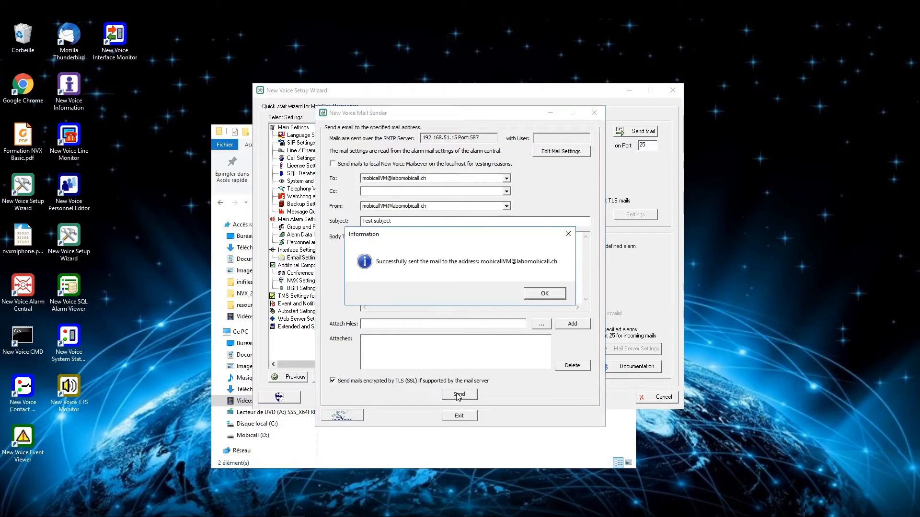
{"action": "left_click", "coordinate": [544, 294]}
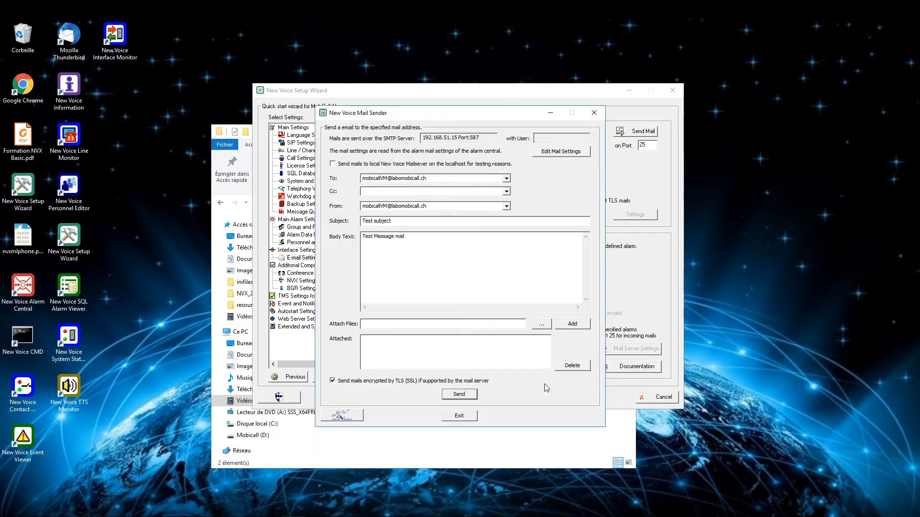
{"action": "left_click", "coordinate": [469, 415]}
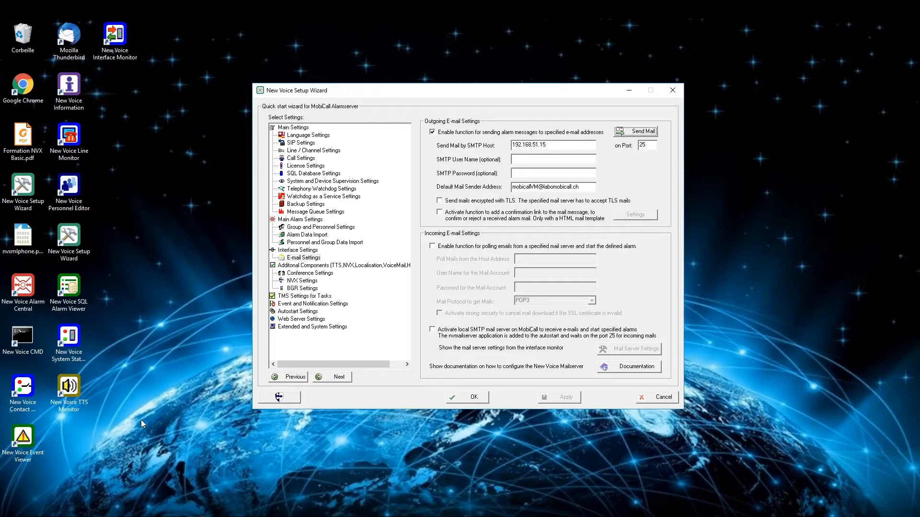
Step: In New Voice Personnel Editor, start a new person and add an account with the person's given and family name
{"action": "left_click", "coordinate": [85, 195]}
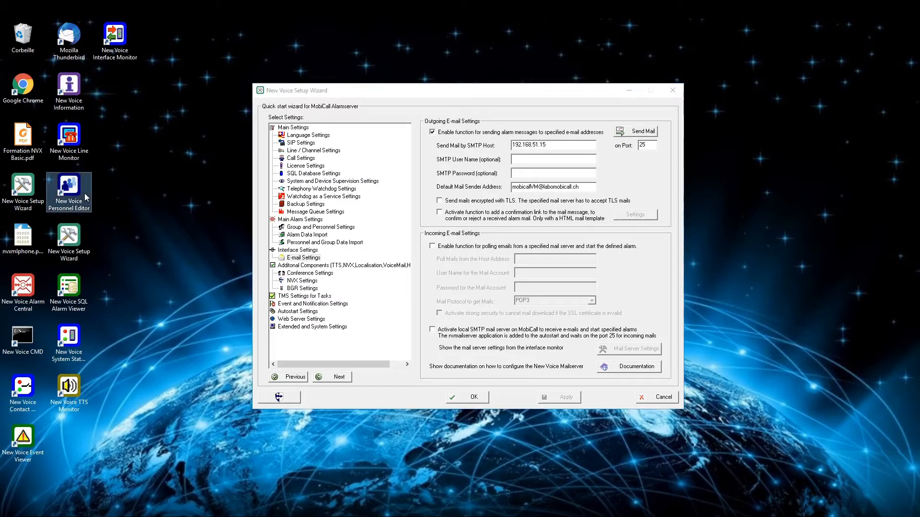
{"action": "double_click", "coordinate": [85, 194]}
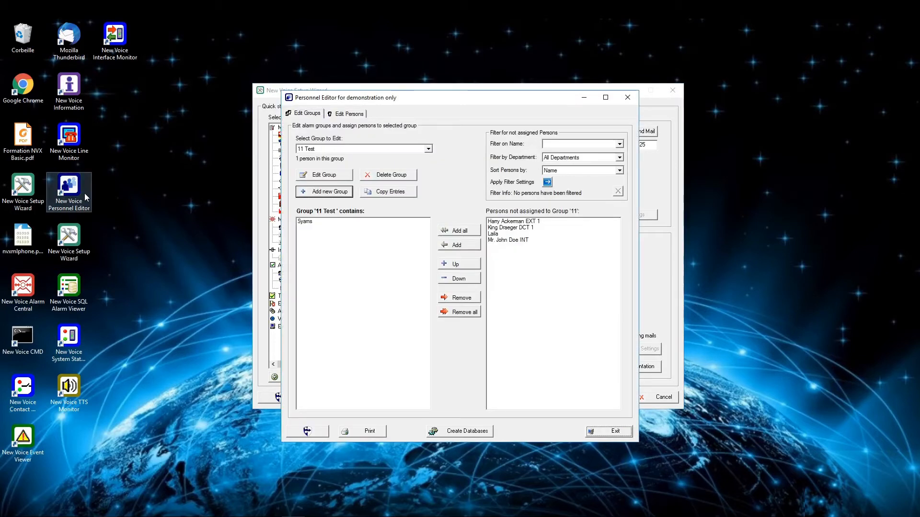
{"action": "left_click", "coordinate": [347, 115]}
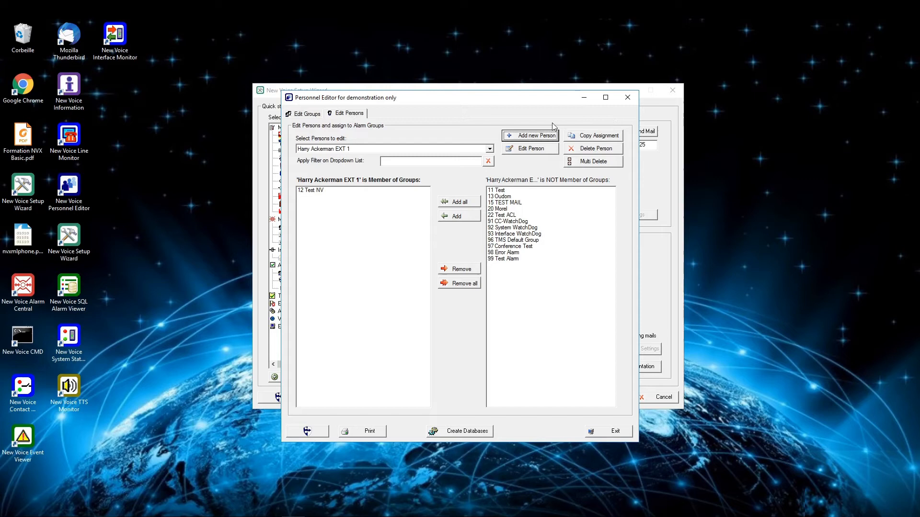
{"action": "left_click", "coordinate": [544, 136]}
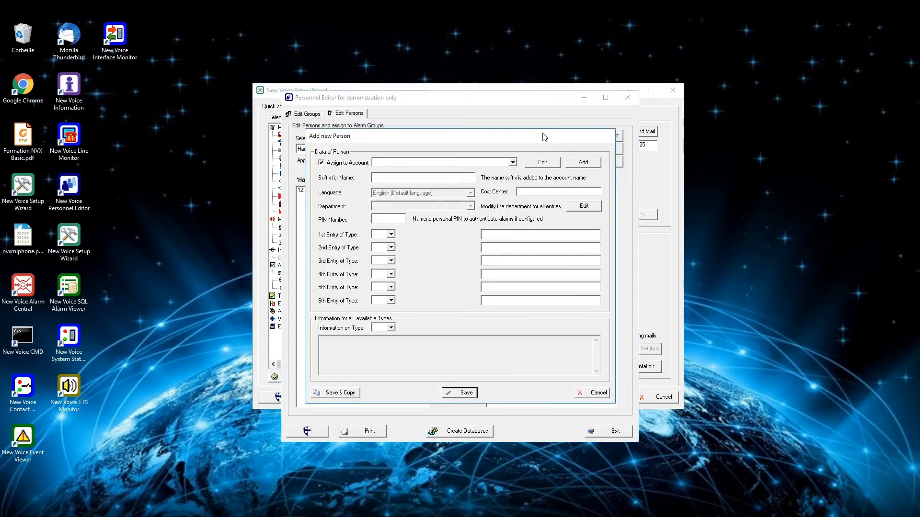
{"action": "left_click", "coordinate": [584, 164]}
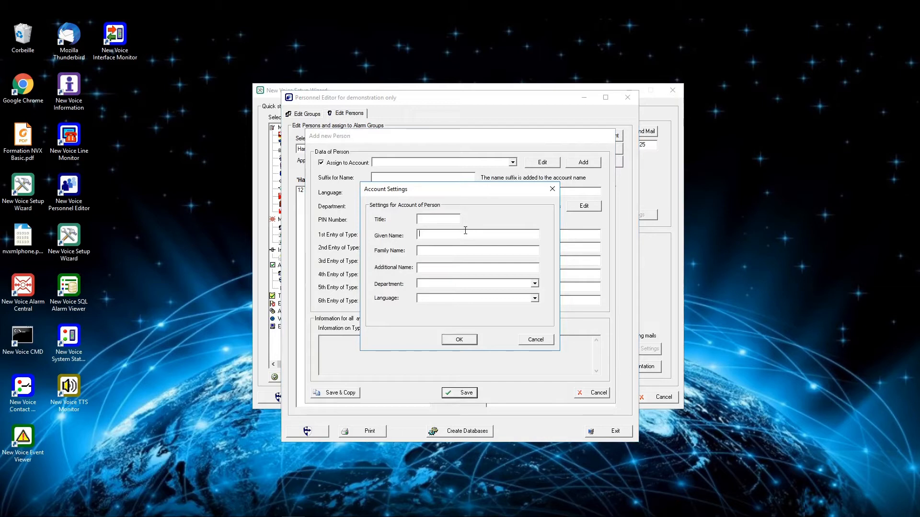
{"action": "type", "text": "John"}
{"action": "type", "text": "Test"}
{"action": "left_click", "coordinate": [459, 340]}
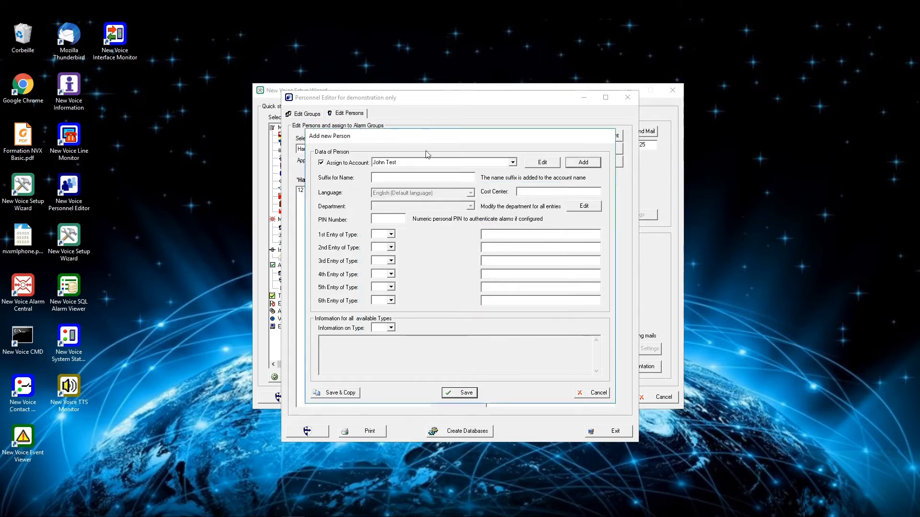
Step: Give the new person the name suffix "mail" and a first entry of the e-mail type with the pasted address, and save
{"action": "type", "text": "mail"}
{"action": "left_click", "coordinate": [391, 234]}
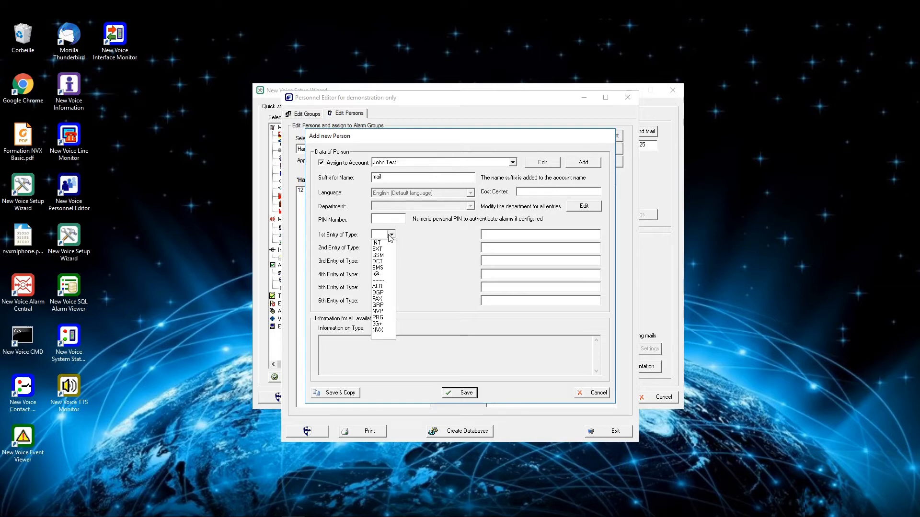
{"action": "left_click", "coordinate": [387, 274]}
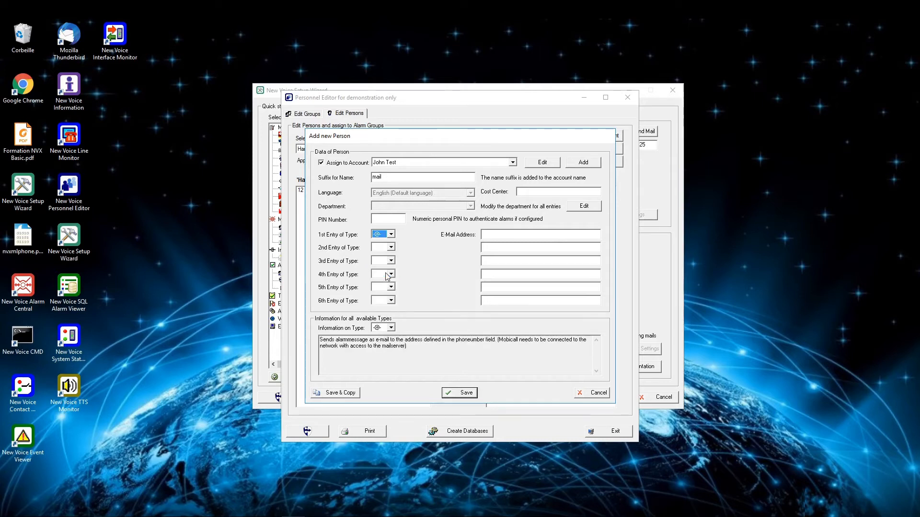
{"action": "right_click", "coordinate": [507, 232]}
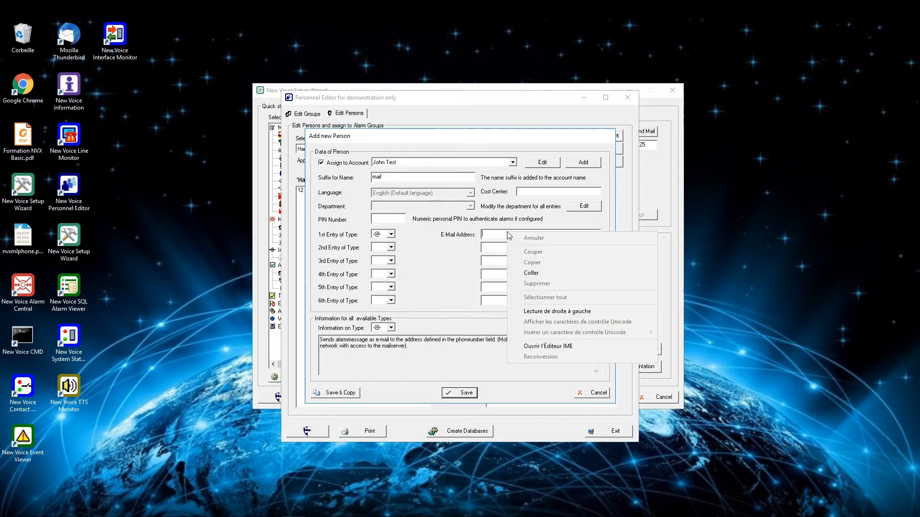
{"action": "left_click", "coordinate": [538, 272]}
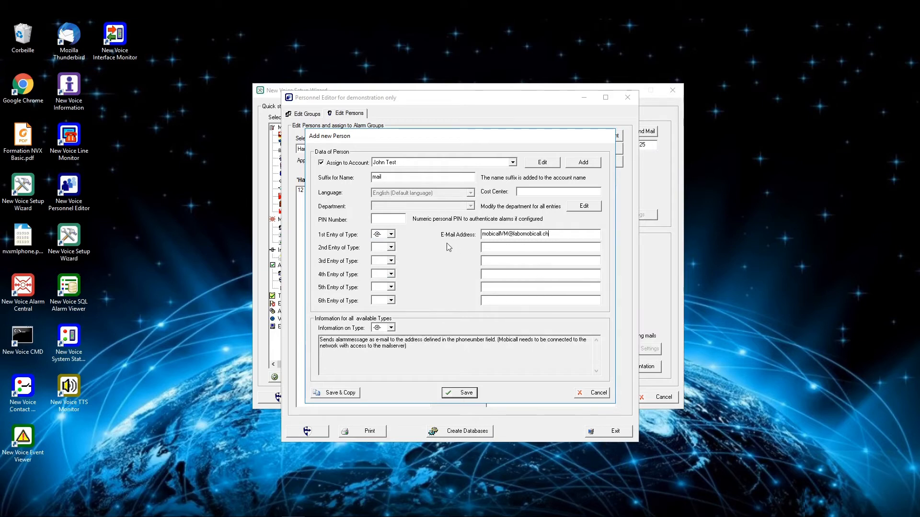
{"action": "left_click", "coordinate": [454, 394]}
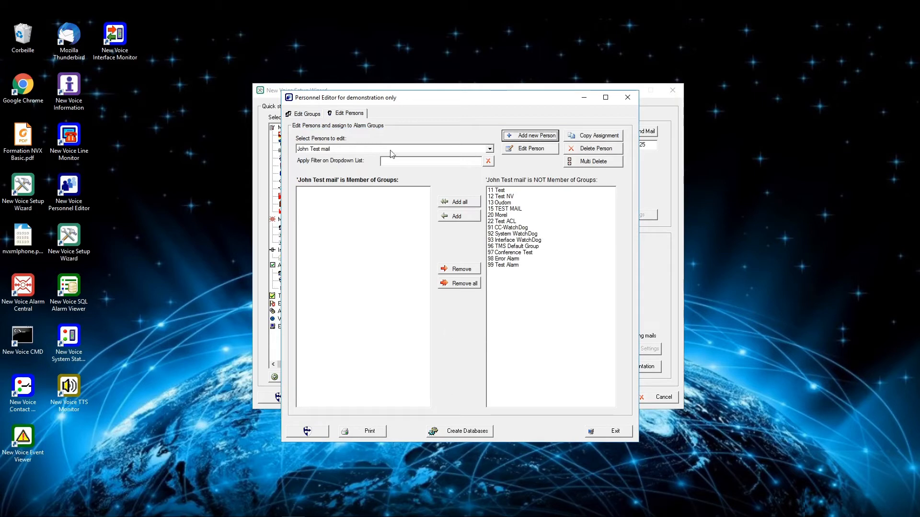
Step: Add the newly created mail person to the alarm group 15 TEST MAIL
{"action": "left_click", "coordinate": [305, 114]}
{"action": "left_click", "coordinate": [428, 150]}
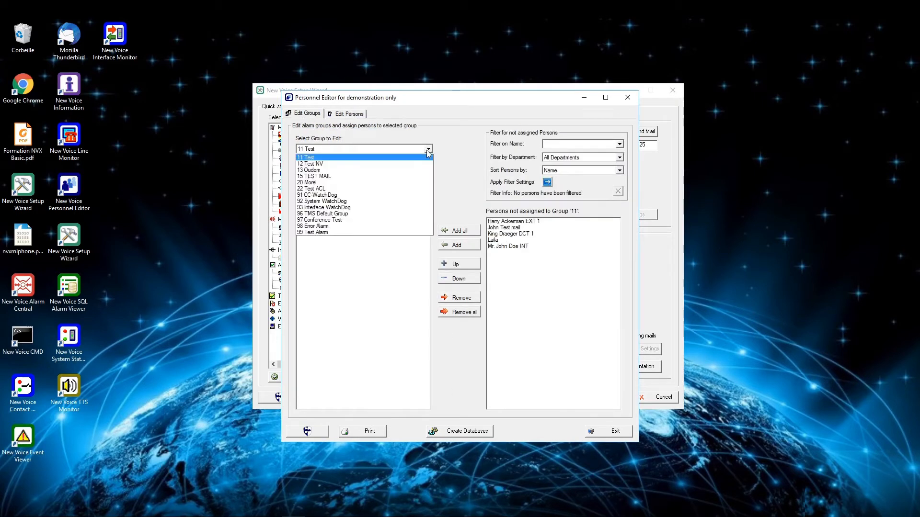
{"action": "left_click", "coordinate": [334, 176]}
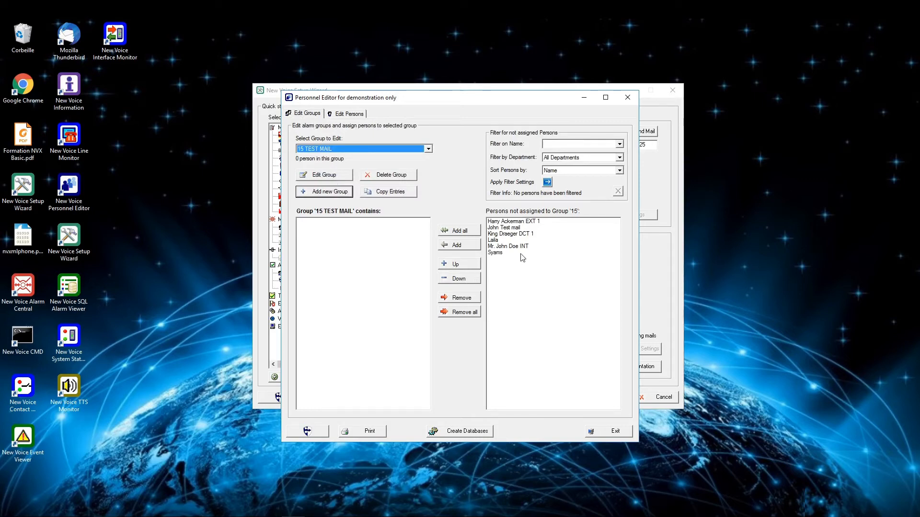
{"action": "left_click", "coordinate": [516, 229]}
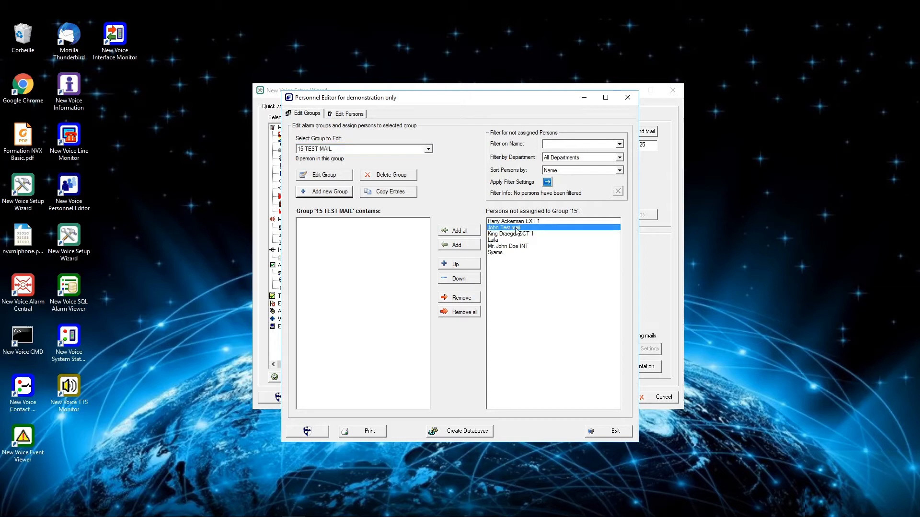
{"action": "left_click", "coordinate": [456, 246]}
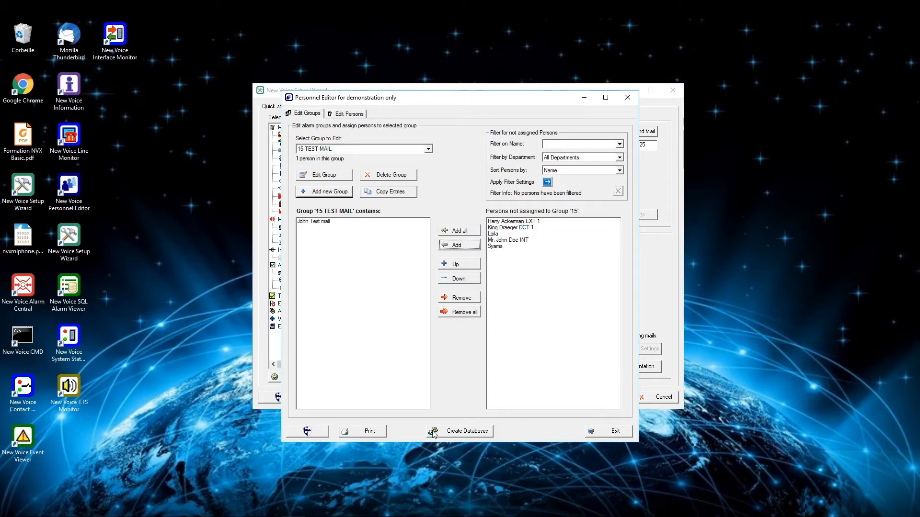
Step: Create the alarm group databases and exit the Personnel Editor
{"action": "left_click", "coordinate": [480, 432]}
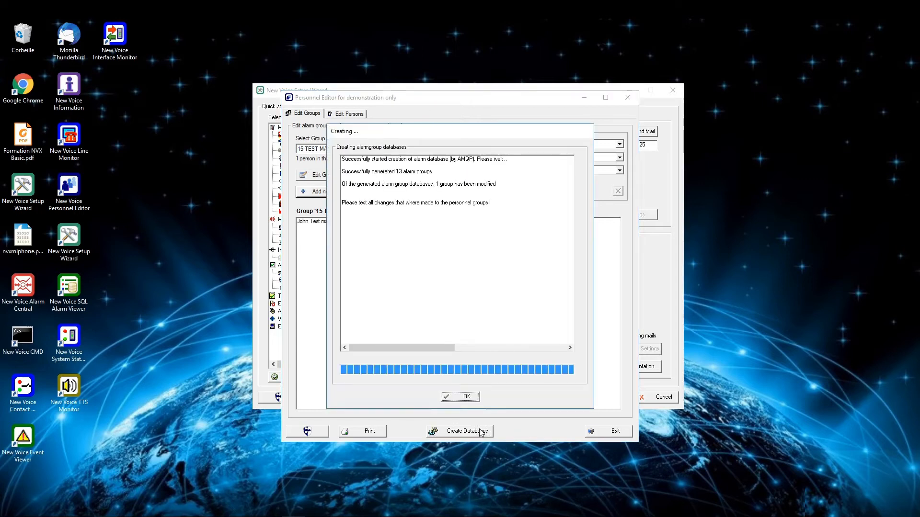
{"action": "left_click", "coordinate": [472, 396]}
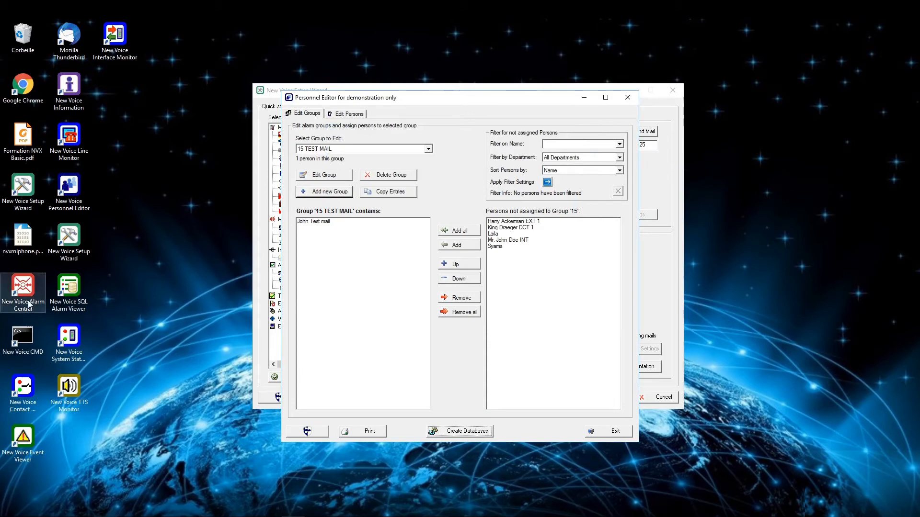
{"action": "left_click", "coordinate": [614, 438]}
Step: Switch to New Voice Alarm Central and open the configuration of alarm 8888, MAIL TEST ALARM
{"action": "left_click", "coordinate": [20, 293]}
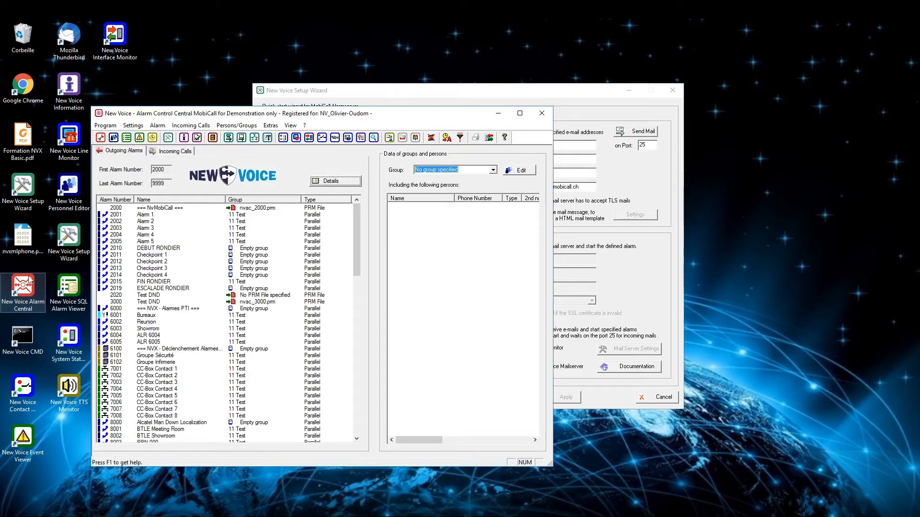
{"action": "scroll", "coordinate": [193, 371], "scroll_direction": "down", "scroll_amount": 3}
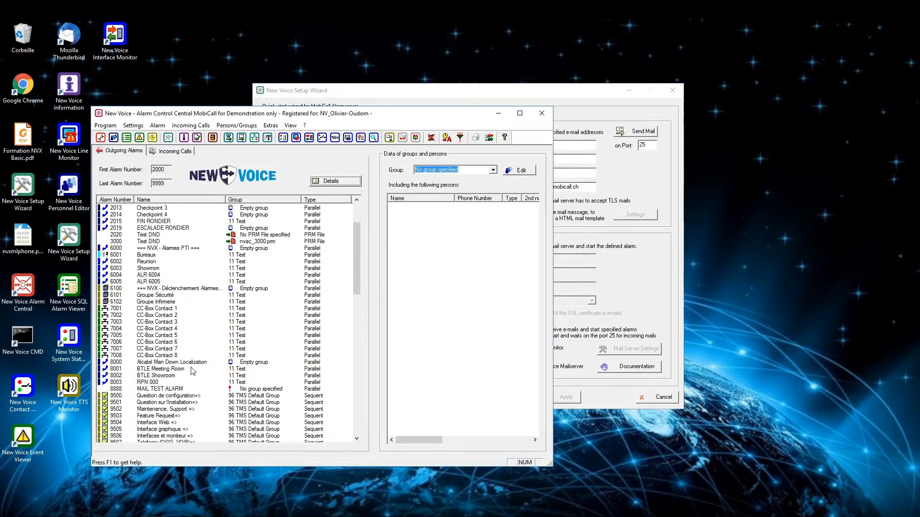
{"action": "left_click", "coordinate": [168, 390]}
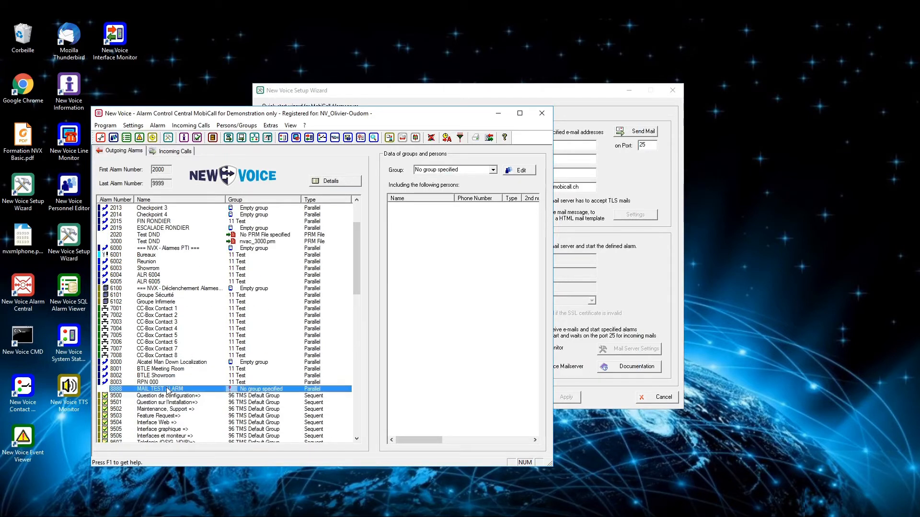
{"action": "double_click", "coordinate": [167, 390]}
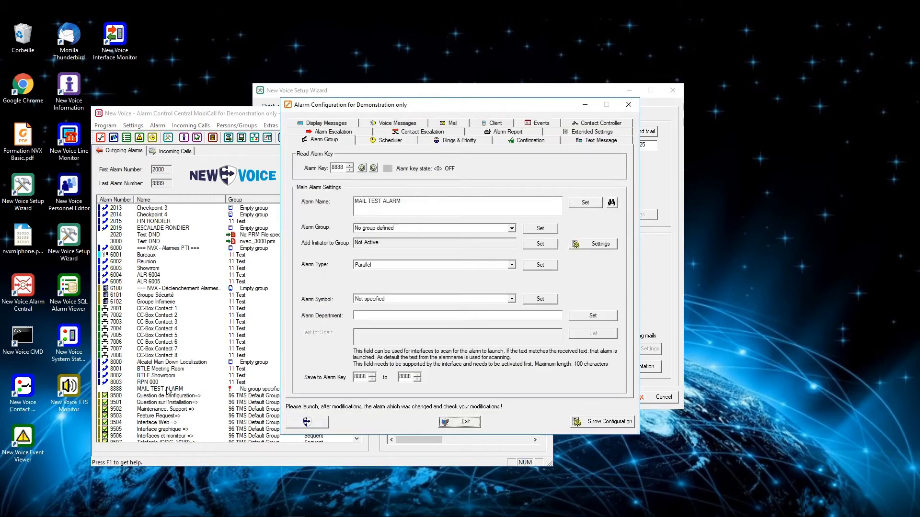
Step: Assign the alarm group 15 TEST MAIL to alarm 8888, save it, and exit the alarm configuration
{"action": "left_click", "coordinate": [512, 228]}
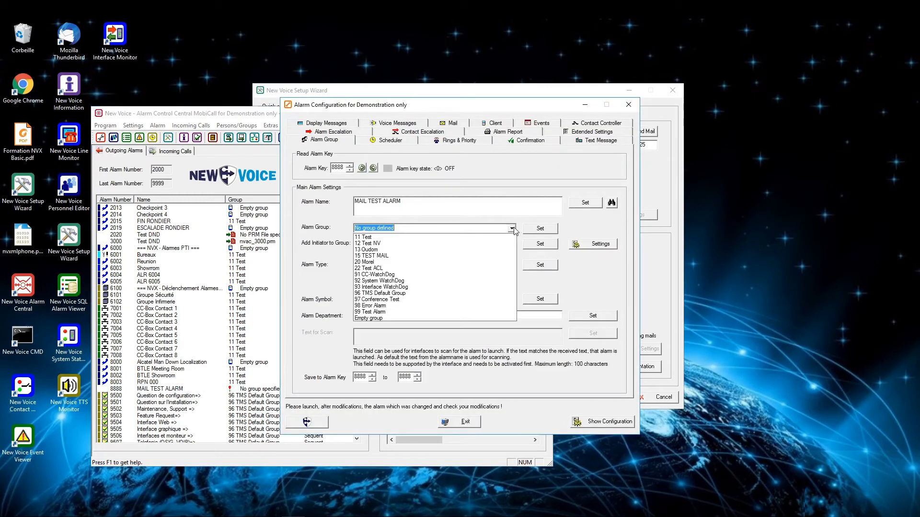
{"action": "left_click", "coordinate": [364, 256]}
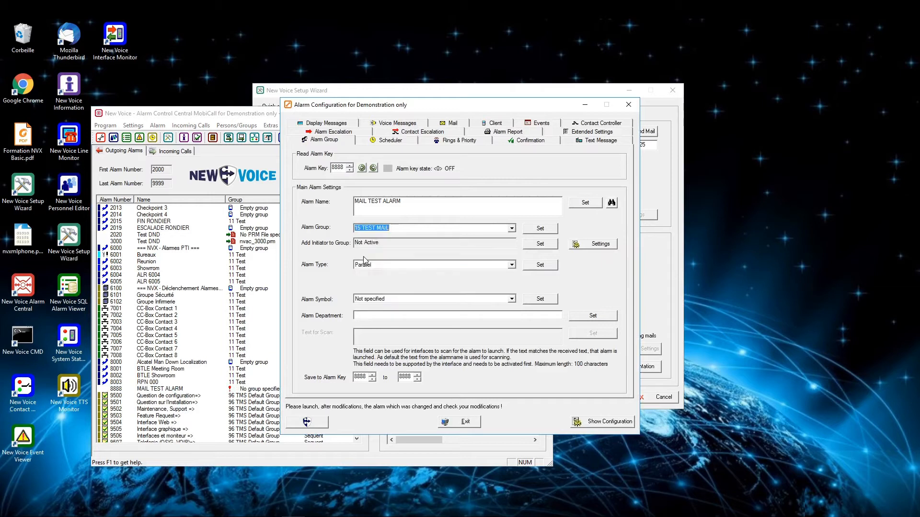
{"action": "left_click", "coordinate": [540, 228]}
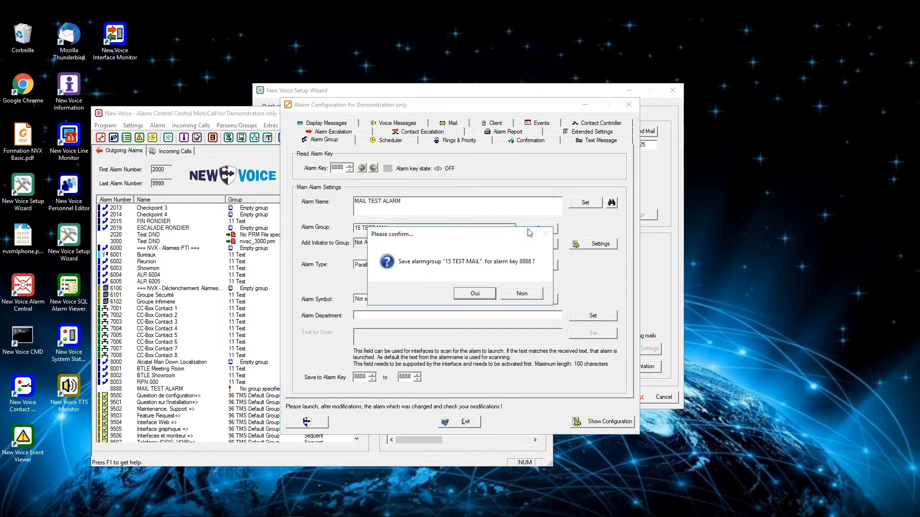
{"action": "left_click", "coordinate": [484, 294]}
{"action": "left_click", "coordinate": [477, 298]}
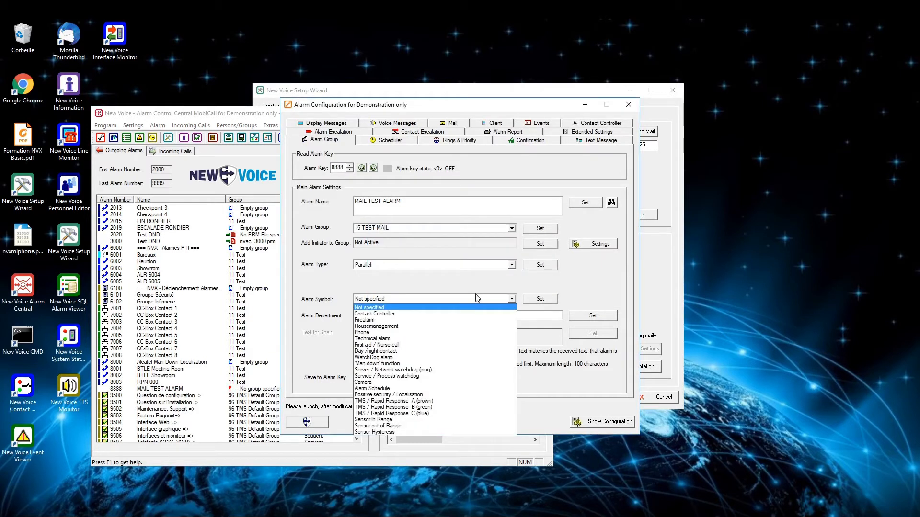
{"action": "left_click", "coordinate": [477, 298]}
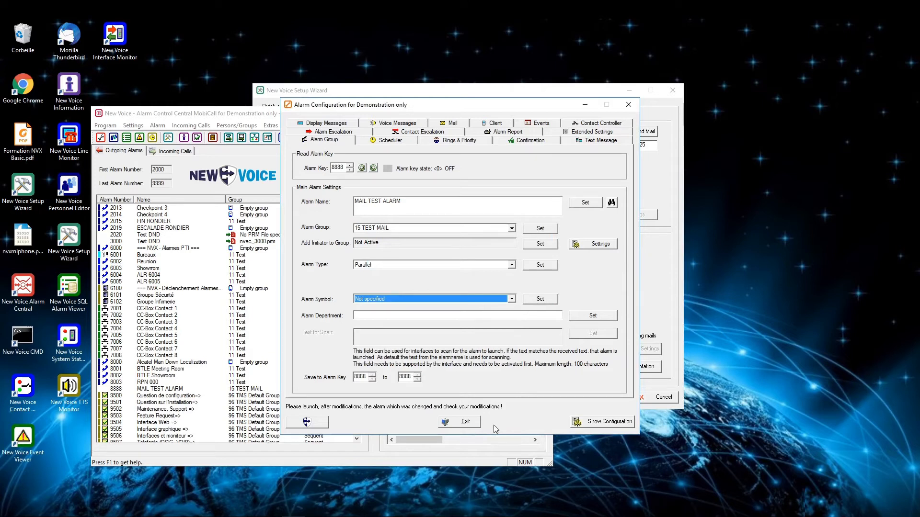
{"action": "left_click", "coordinate": [464, 422]}
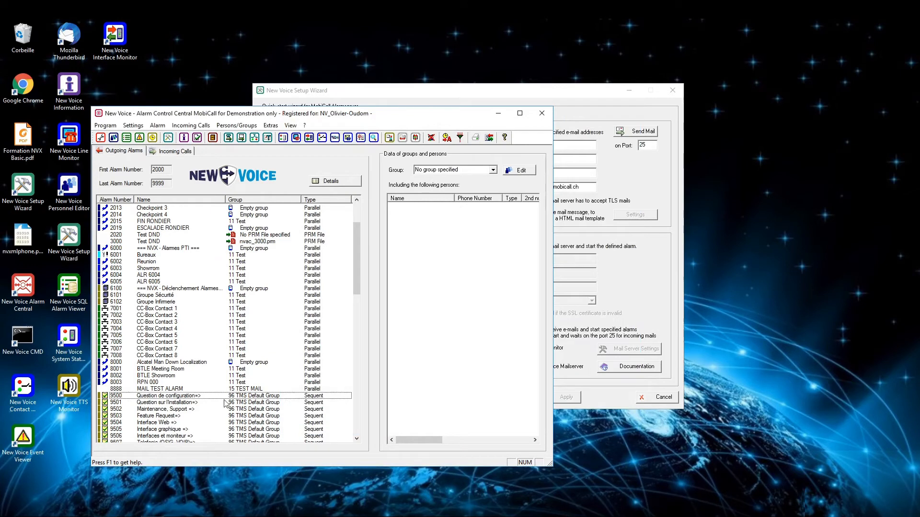
Step: Launch the alarm 8888 MAIL TEST ALARM and confirm the launch
{"action": "left_click", "coordinate": [206, 389]}
{"action": "right_click", "coordinate": [206, 390]}
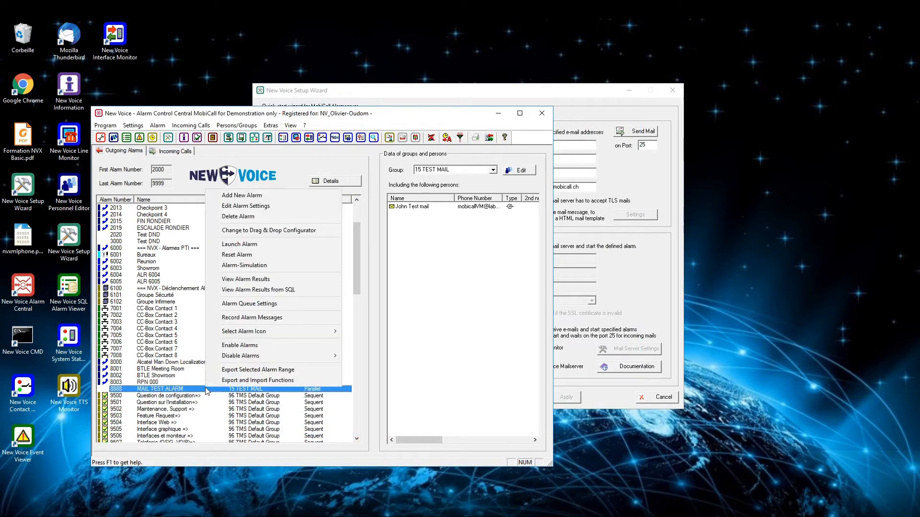
{"action": "left_click", "coordinate": [263, 245]}
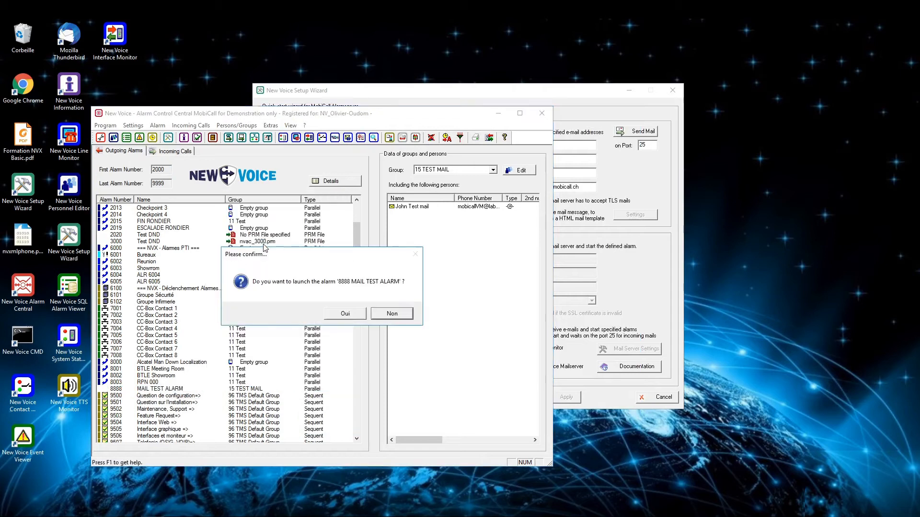
{"action": "left_click", "coordinate": [357, 315]}
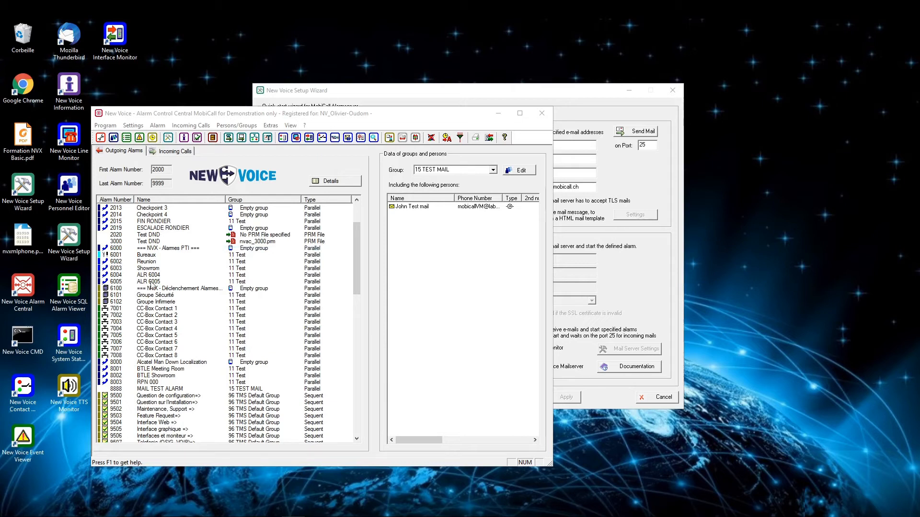
Step: Switch to New Voice SQL Alarm Viewer, check the call details of the launched 8888 MAIL TEST ALARM, and exit the viewer
{"action": "left_click", "coordinate": [74, 305]}
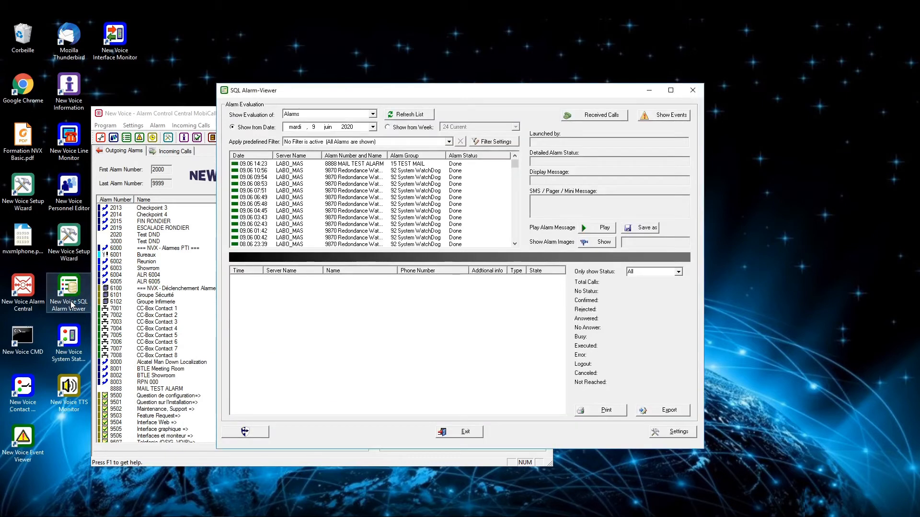
{"action": "left_click", "coordinate": [402, 165]}
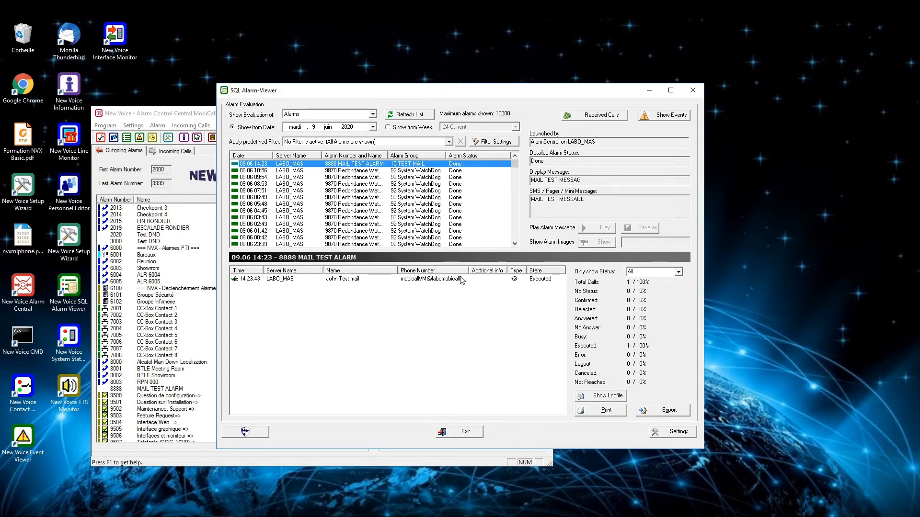
{"action": "left_click", "coordinate": [476, 431]}
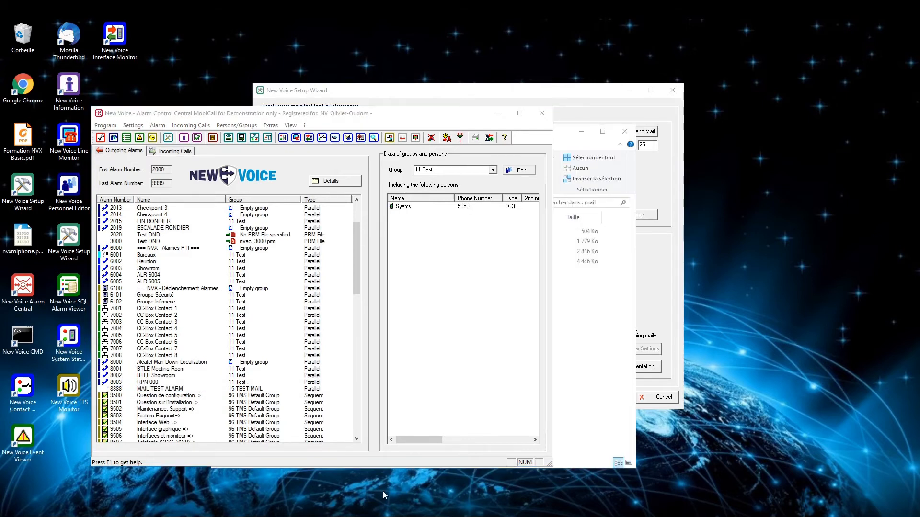
Step: Reopen the configuration of alarm 8888 and examine the available mail subject templates and HTML mail templates
{"action": "left_click", "coordinate": [254, 390]}
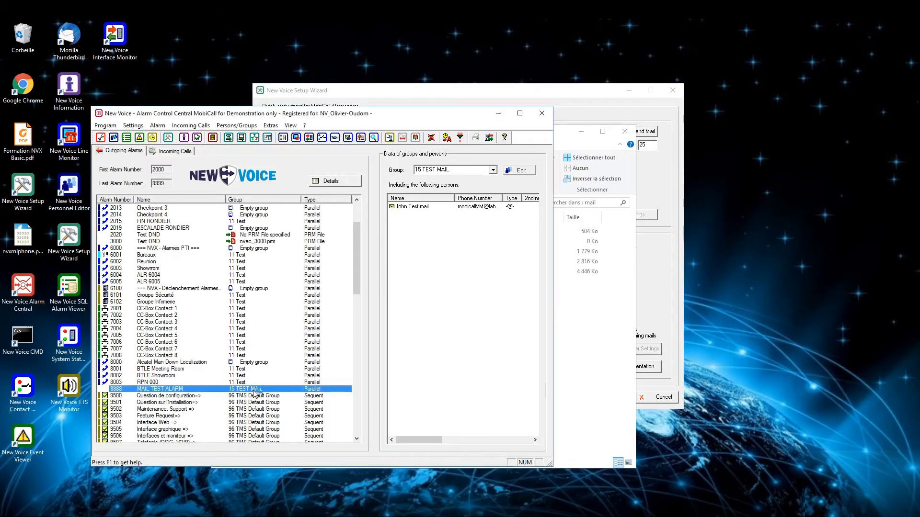
{"action": "double_click", "coordinate": [255, 391]}
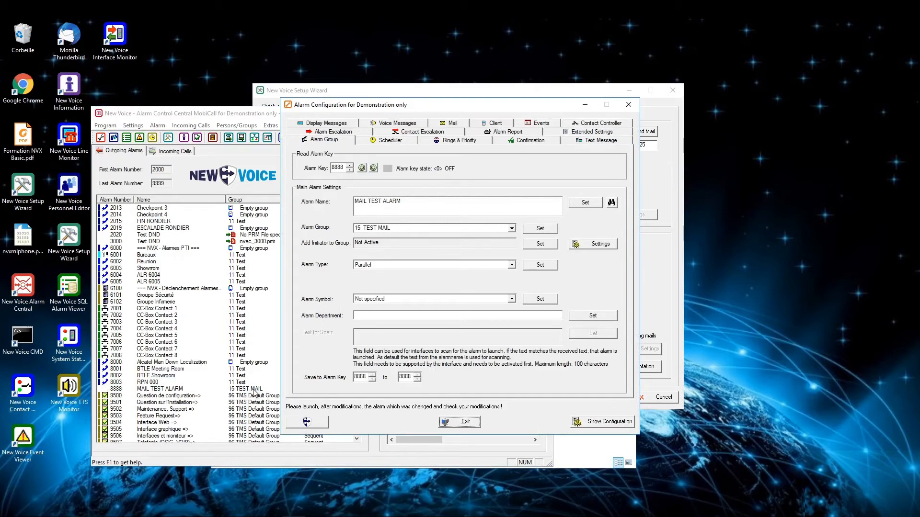
{"action": "left_click", "coordinate": [455, 124]}
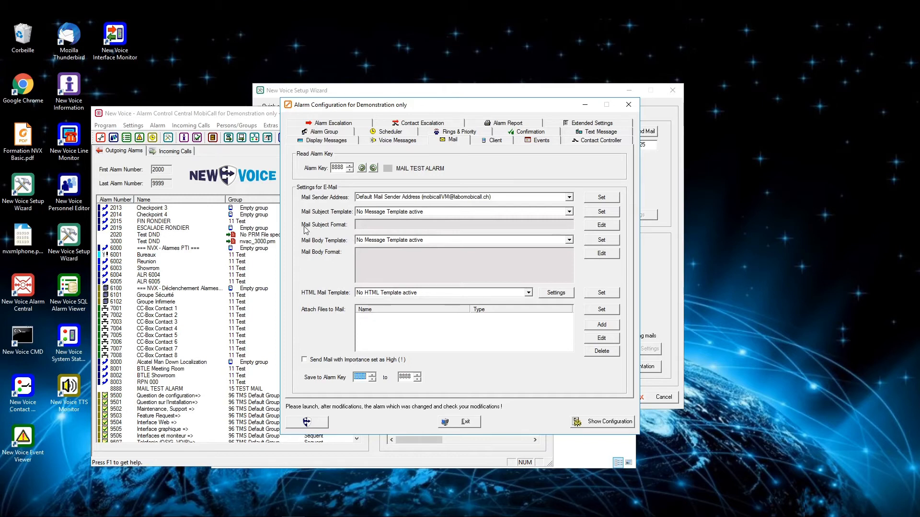
{"action": "left_click", "coordinate": [569, 211]}
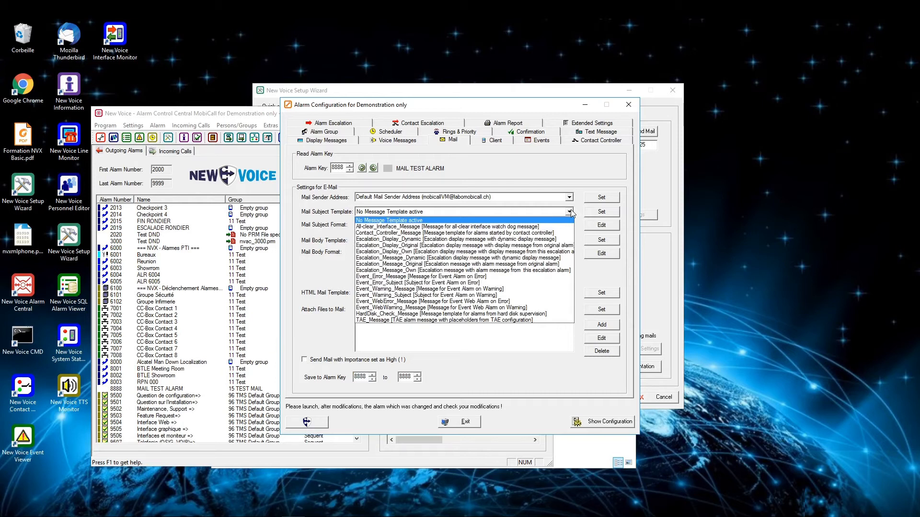
{"action": "left_click", "coordinate": [570, 212]}
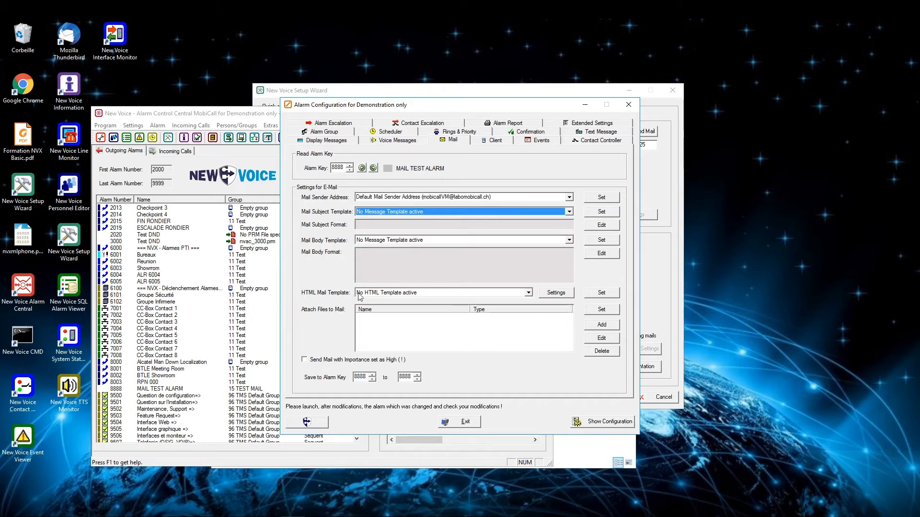
{"action": "left_click", "coordinate": [528, 293]}
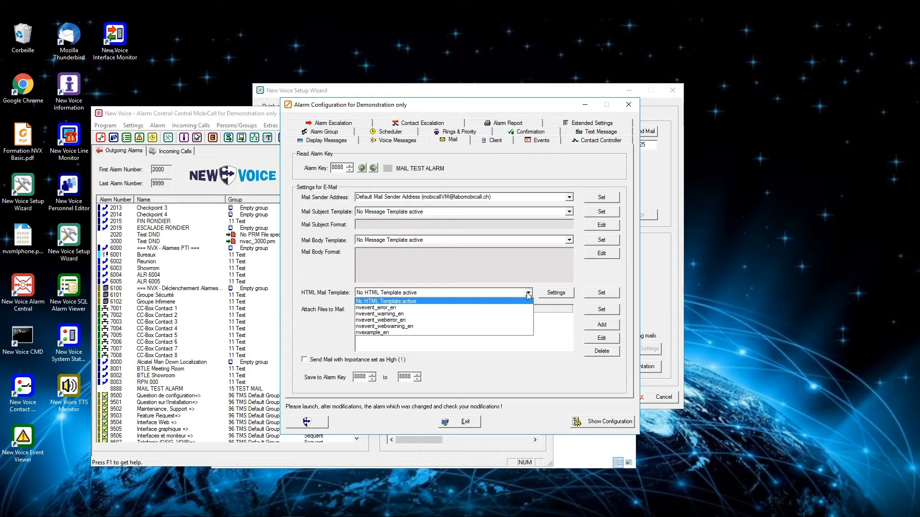
{"action": "left_click", "coordinate": [529, 296]}
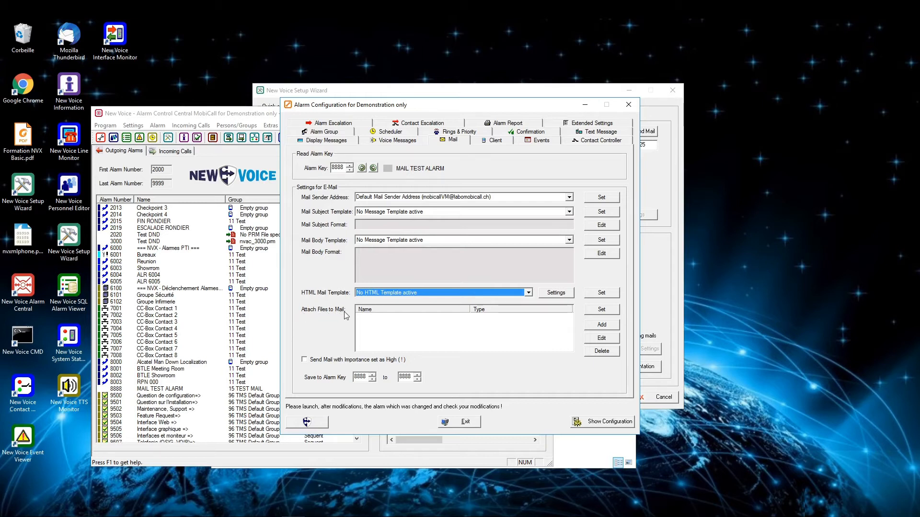
Step: Attach the static file D:\dbv1\v9600_1.wav to the e-mails of alarm 8888 and set their importance to high, saving both settings
{"action": "left_click", "coordinate": [618, 325]}
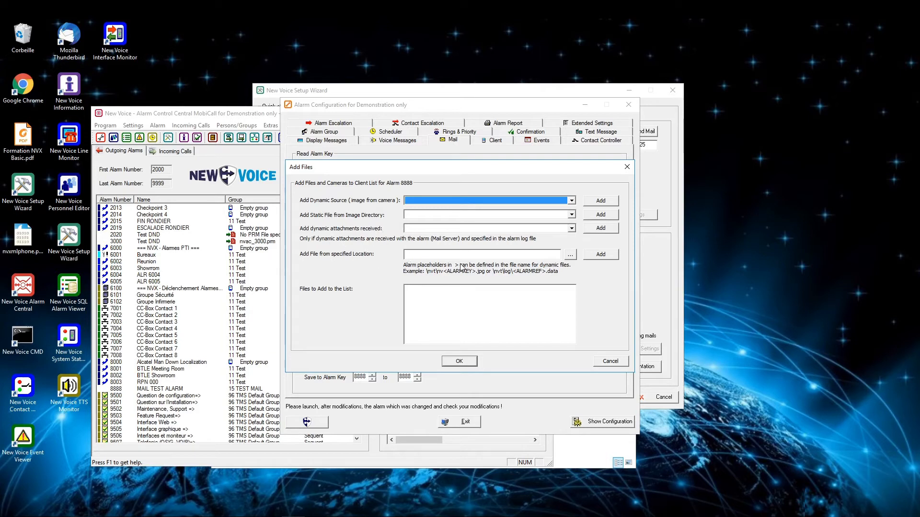
{"action": "left_click", "coordinate": [570, 254]}
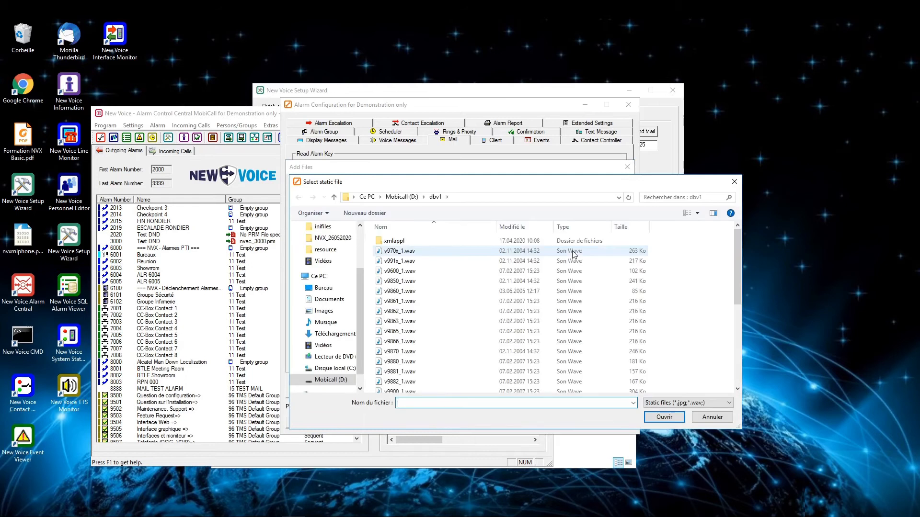
{"action": "left_click", "coordinate": [455, 271]}
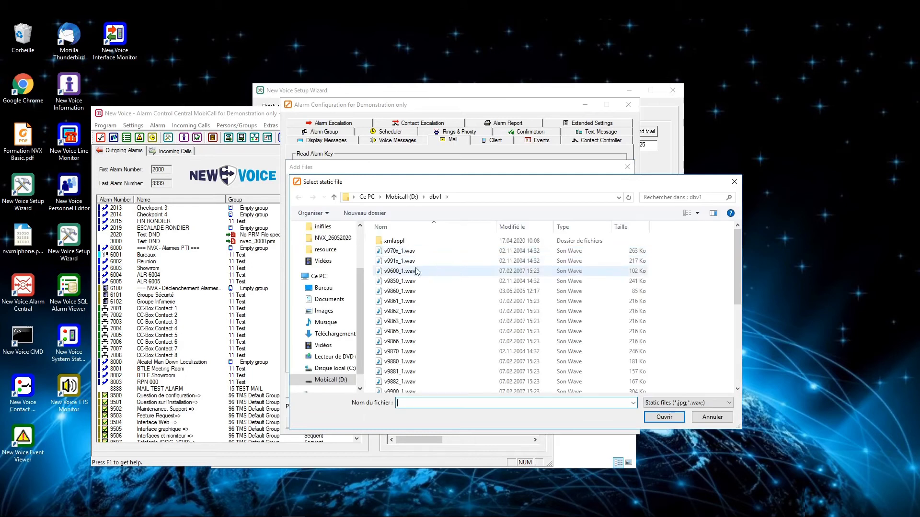
{"action": "left_click", "coordinate": [664, 417]}
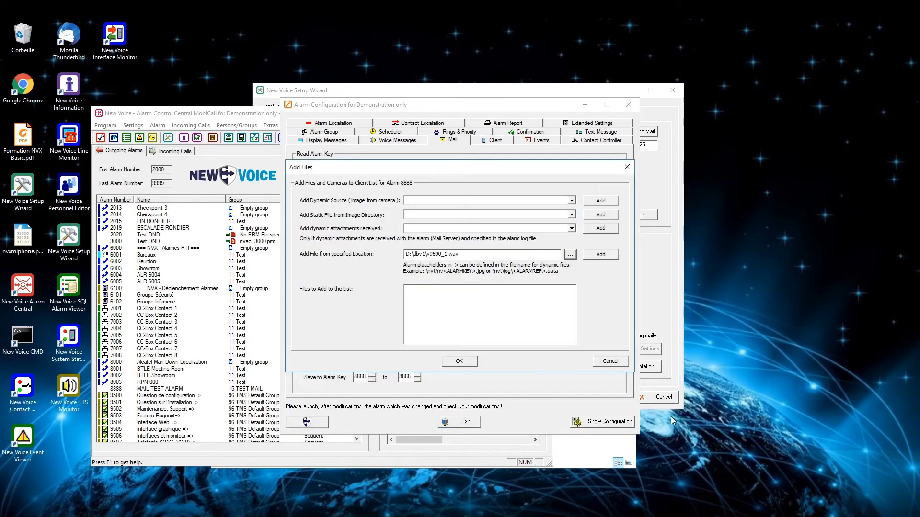
{"action": "left_click", "coordinate": [609, 257]}
{"action": "left_click", "coordinate": [460, 361]}
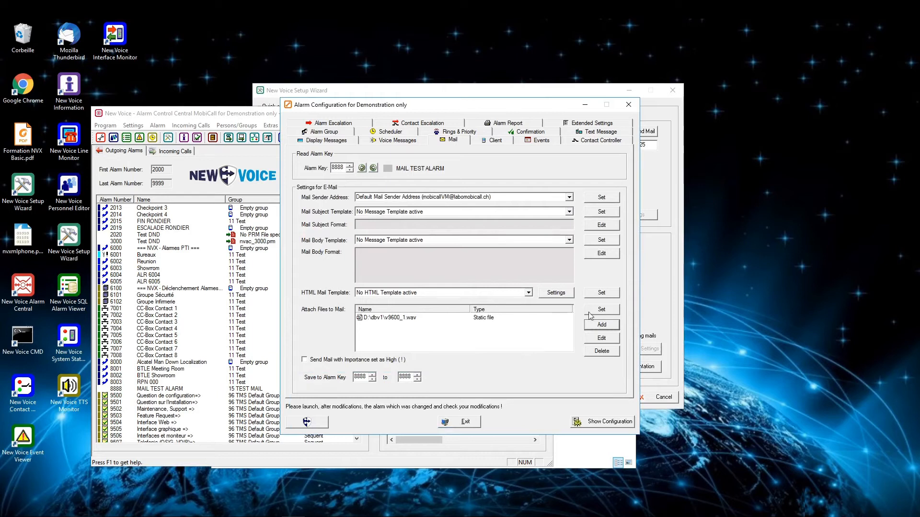
{"action": "left_click", "coordinate": [606, 311]}
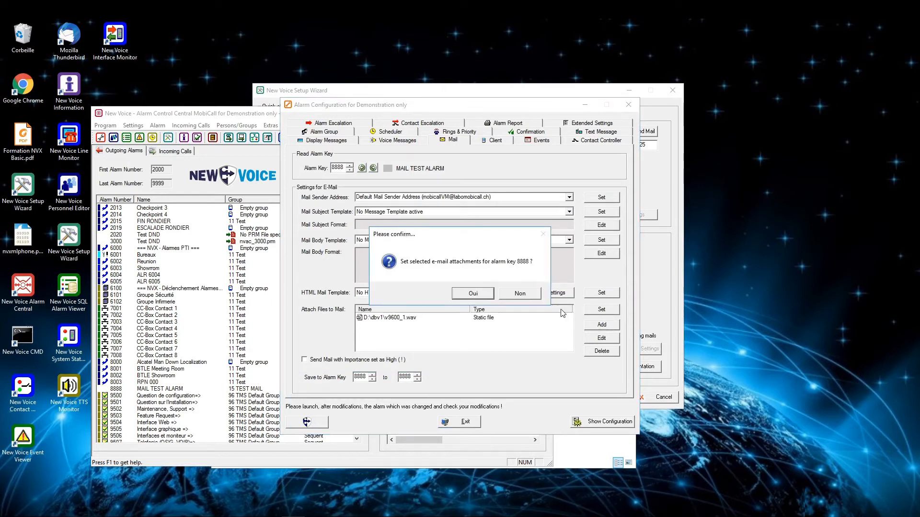
{"action": "left_click", "coordinate": [487, 292]}
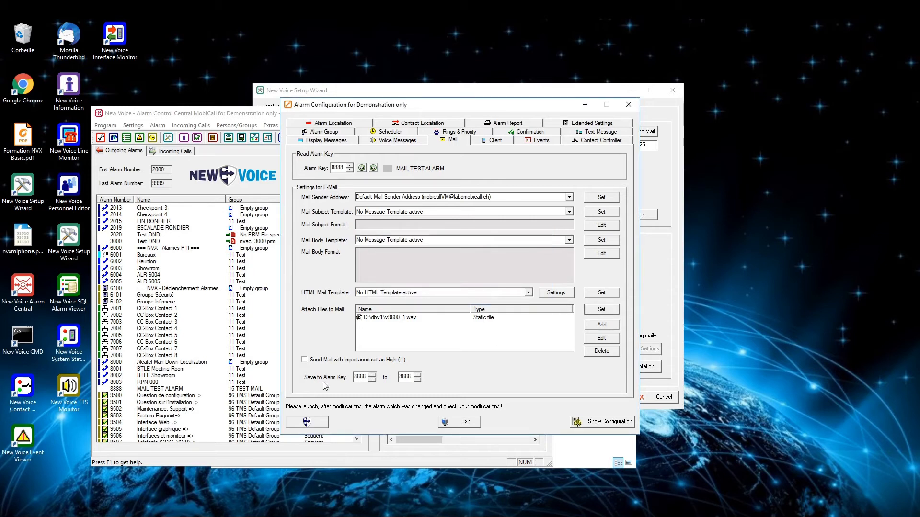
{"action": "left_click", "coordinate": [344, 360]}
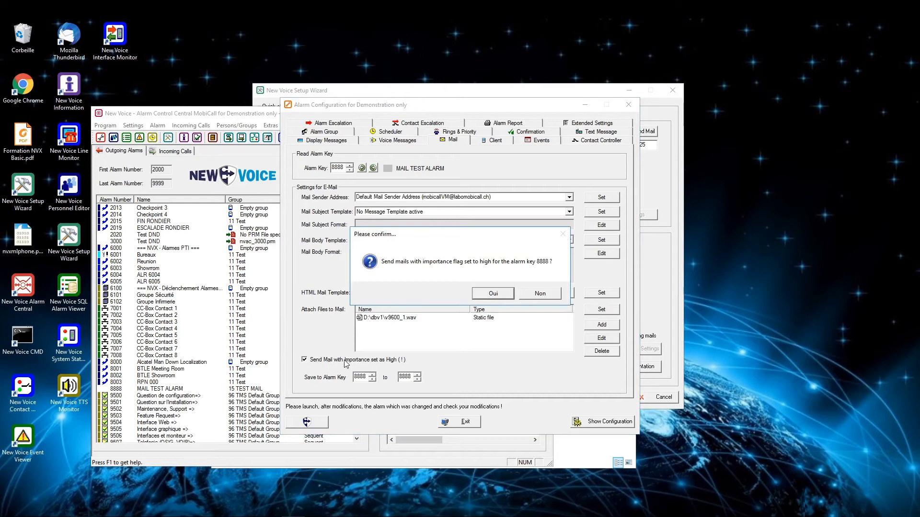
{"action": "left_click", "coordinate": [509, 299]}
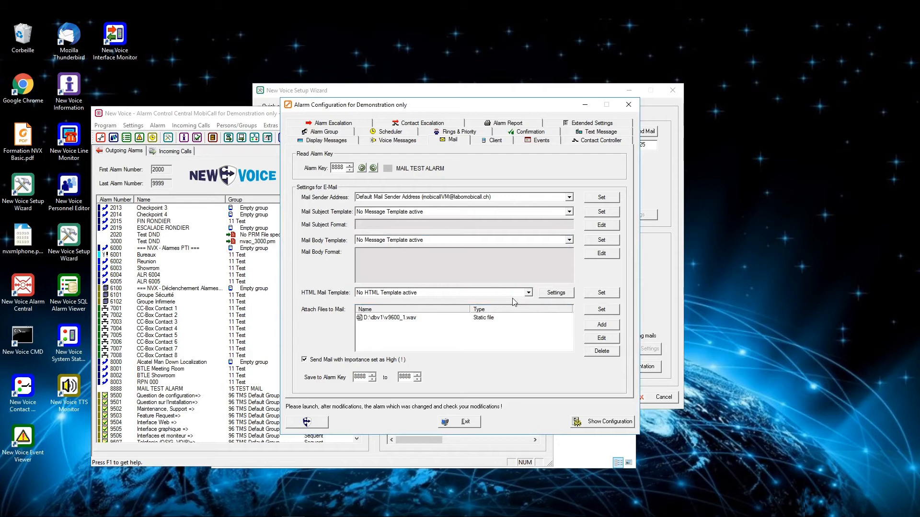
Step: Set the confirmation type of alarm 8888 to Confirmation with "3" and save it
{"action": "left_click", "coordinate": [549, 133]}
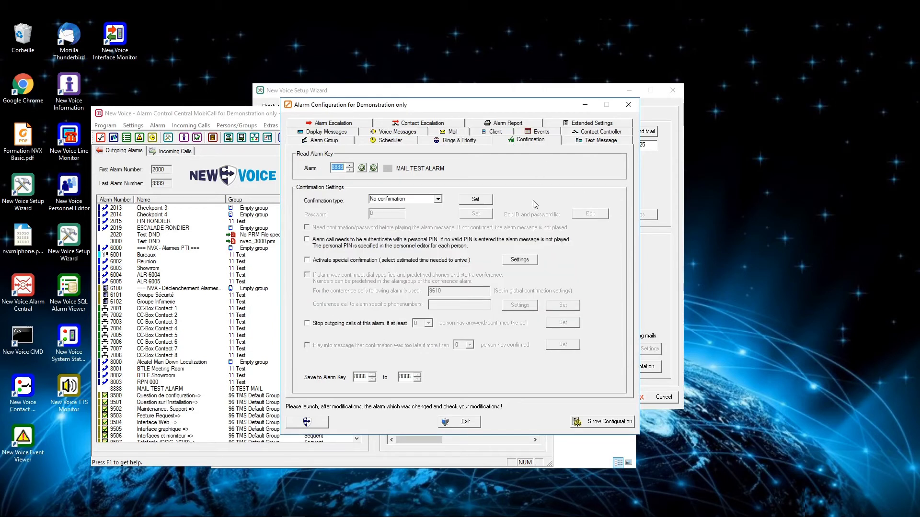
{"action": "left_click", "coordinate": [438, 199]}
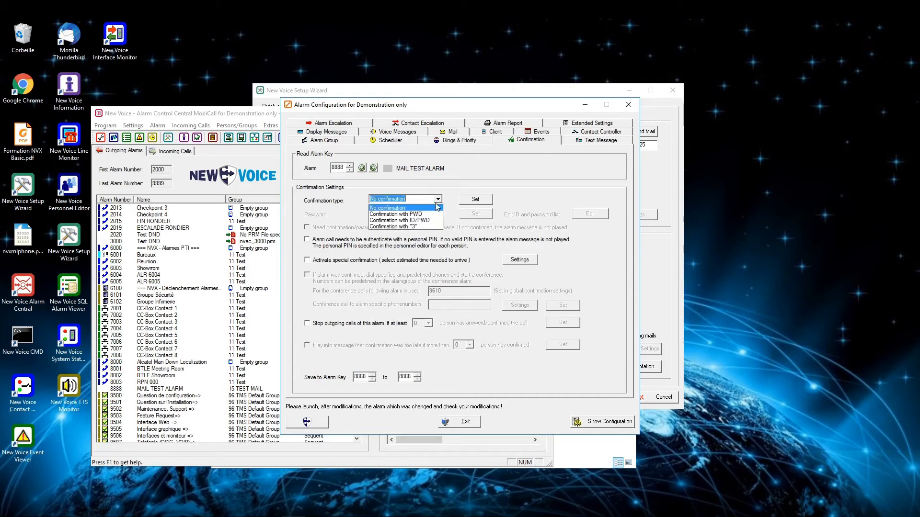
{"action": "left_click", "coordinate": [427, 227]}
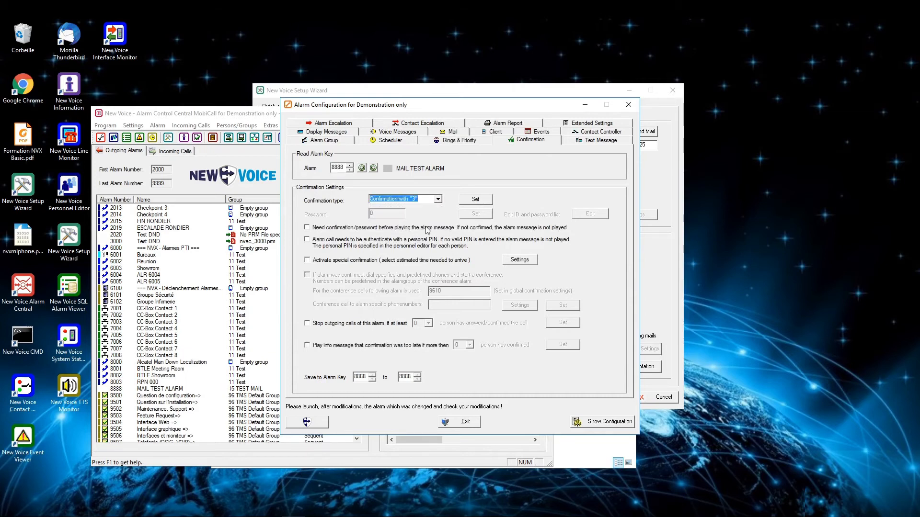
{"action": "left_click", "coordinate": [475, 203]}
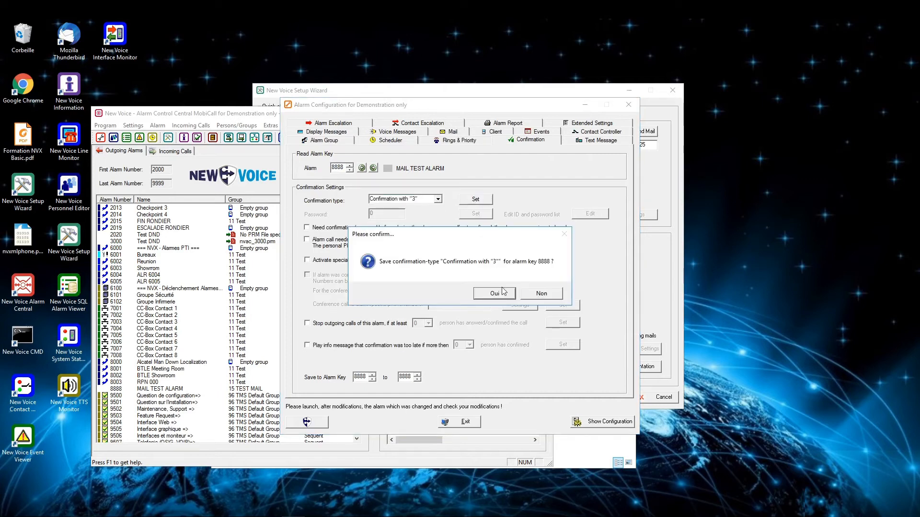
{"action": "left_click", "coordinate": [509, 294]}
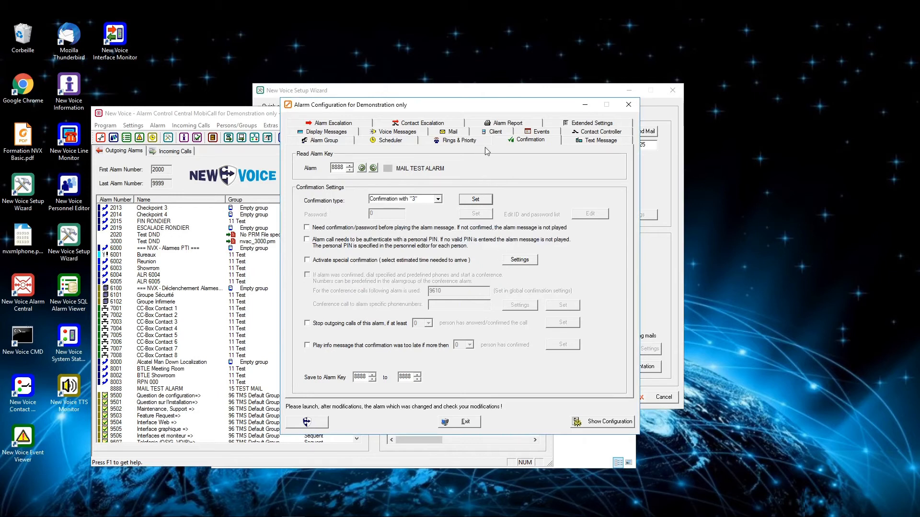
Step: Activate the HTML mail template nvexample_en for alarm 8888 and exit the alarm configuration
{"action": "left_click", "coordinate": [453, 136]}
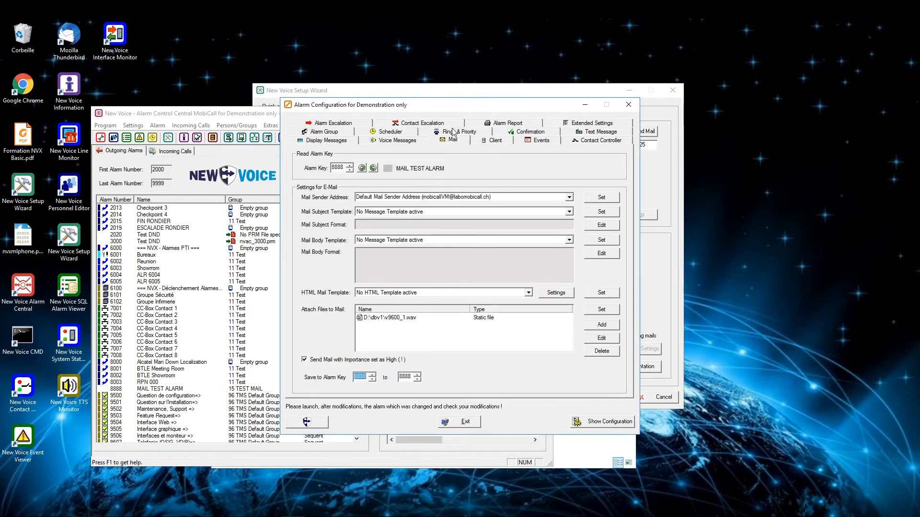
{"action": "left_click", "coordinate": [529, 292]}
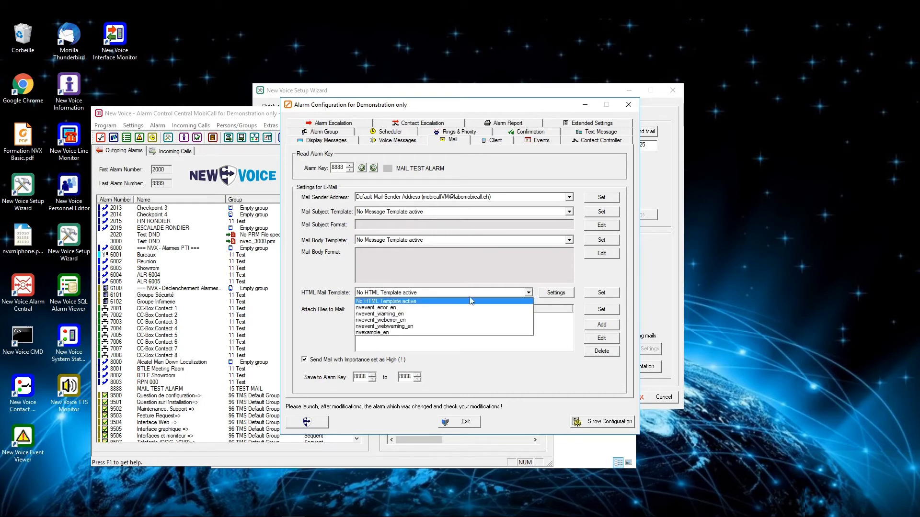
{"action": "left_click", "coordinate": [393, 333]}
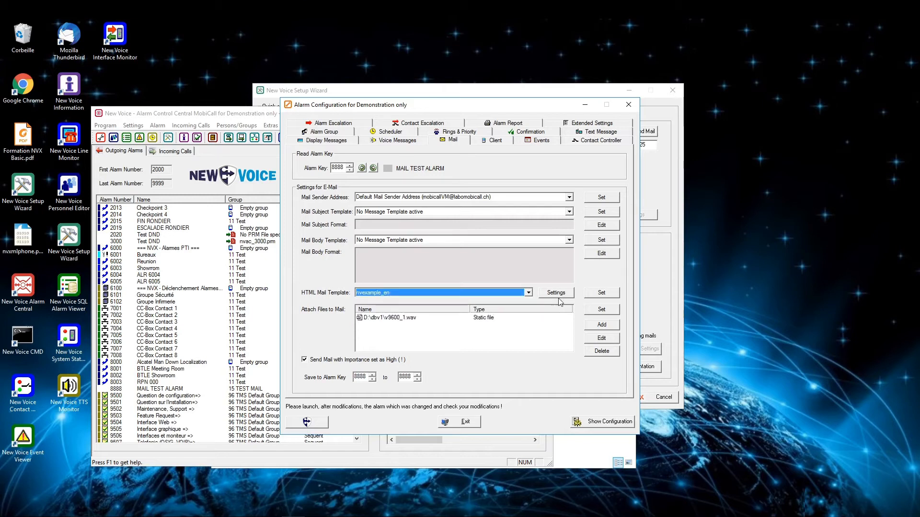
{"action": "left_click", "coordinate": [613, 294]}
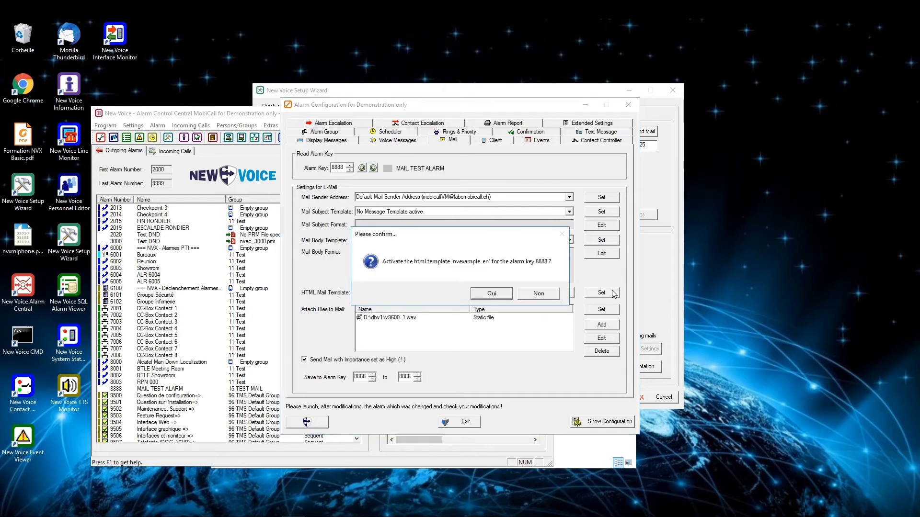
{"action": "left_click", "coordinate": [491, 293]}
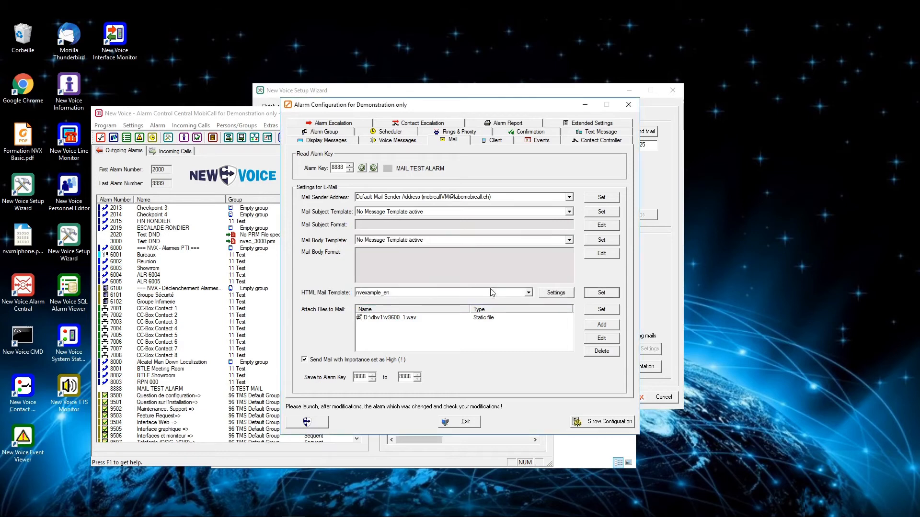
{"action": "left_click", "coordinate": [464, 421]}
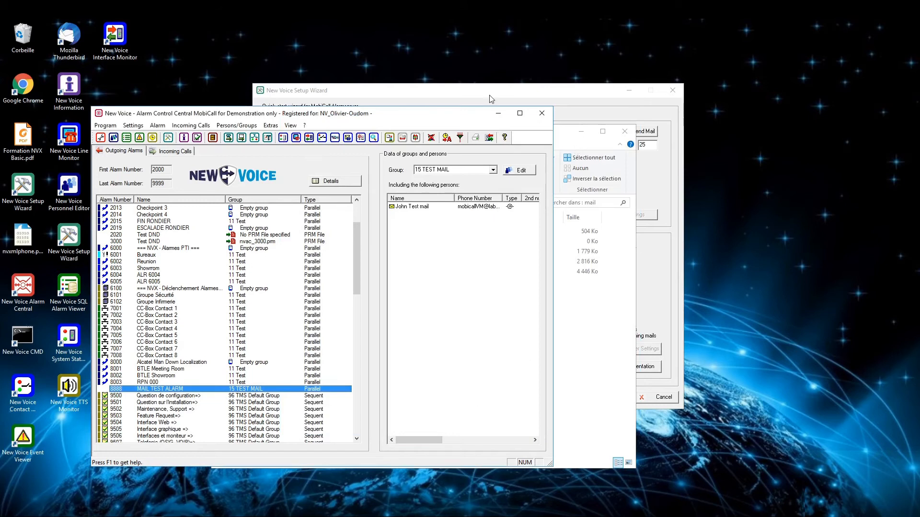
Step: In New Voice Setup Wizard, activate the confirmation link for outgoing mails, review its URL address and IP port settings, and apply the change
{"action": "left_click", "coordinate": [421, 96]}
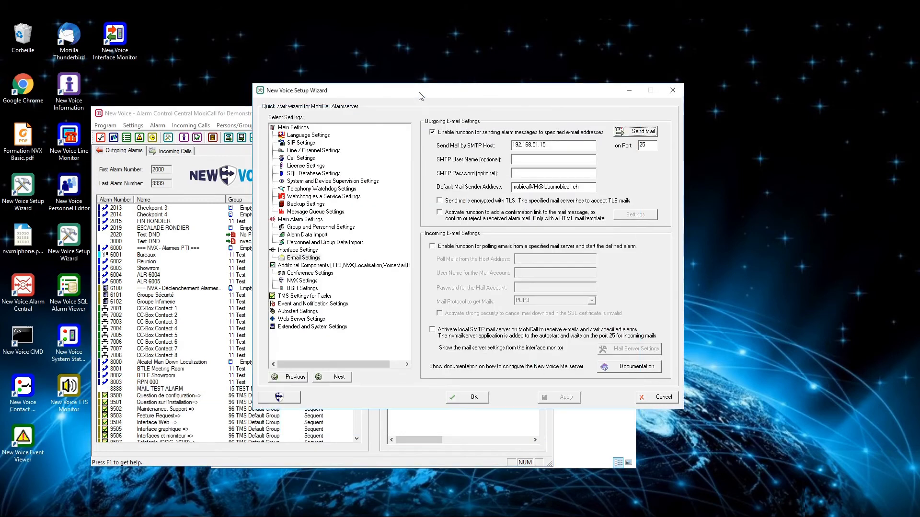
{"action": "left_click", "coordinate": [474, 219]}
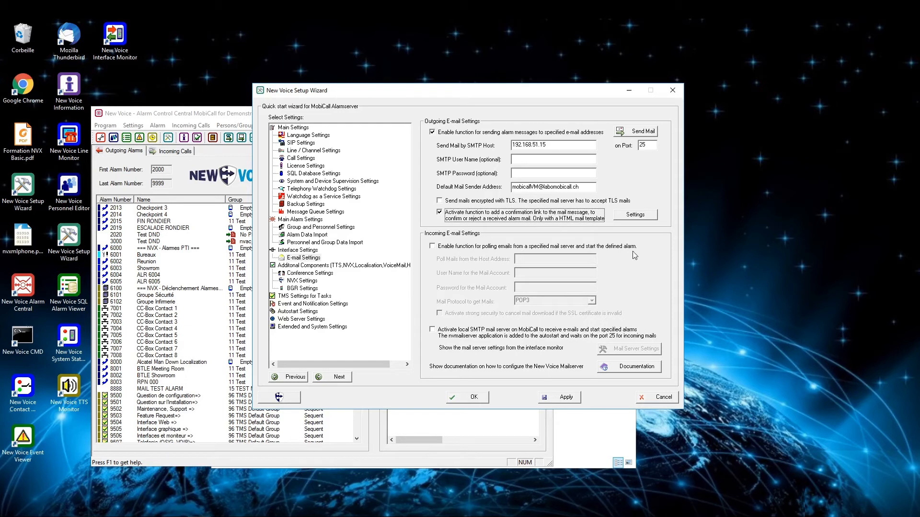
{"action": "left_click", "coordinate": [631, 218]}
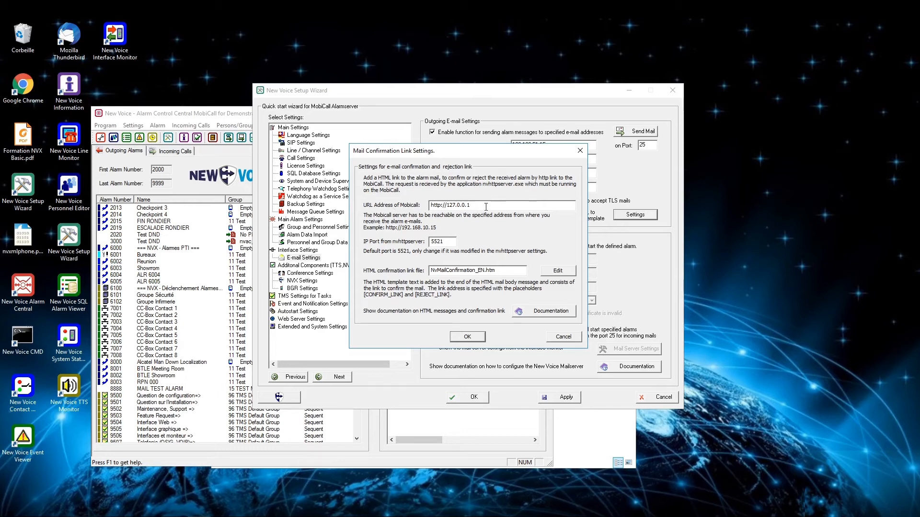
{"action": "double_click", "coordinate": [527, 205]}
{"action": "left_click_drag", "start_coordinate": [444, 242], "coordinate": [423, 243]}
{"action": "left_click", "coordinate": [467, 338]}
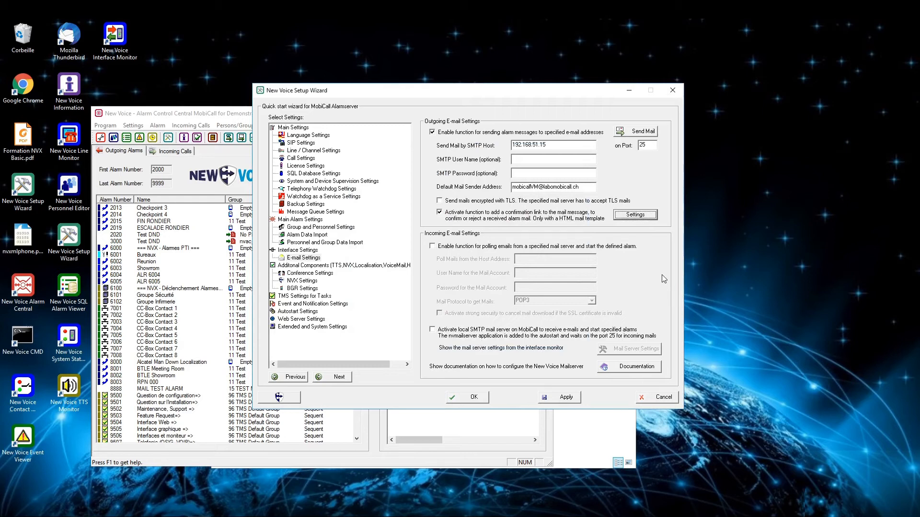
{"action": "left_click", "coordinate": [574, 398]}
Step: Switch to New Voice Line Monitor, start nvhttpserver.exe in the autostart settings, confirm them, and close the monitor
{"action": "left_click", "coordinate": [70, 153]}
{"action": "double_click", "coordinate": [70, 151]}
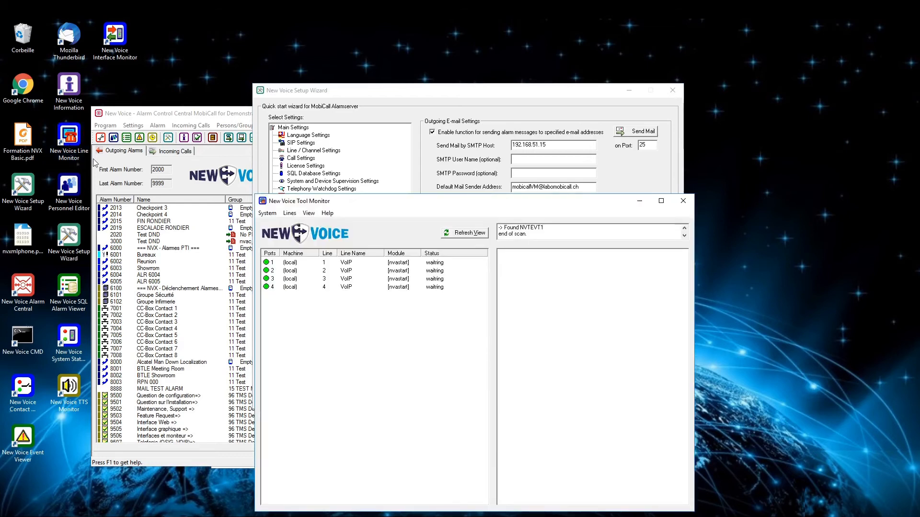
{"action": "left_click", "coordinate": [268, 214]}
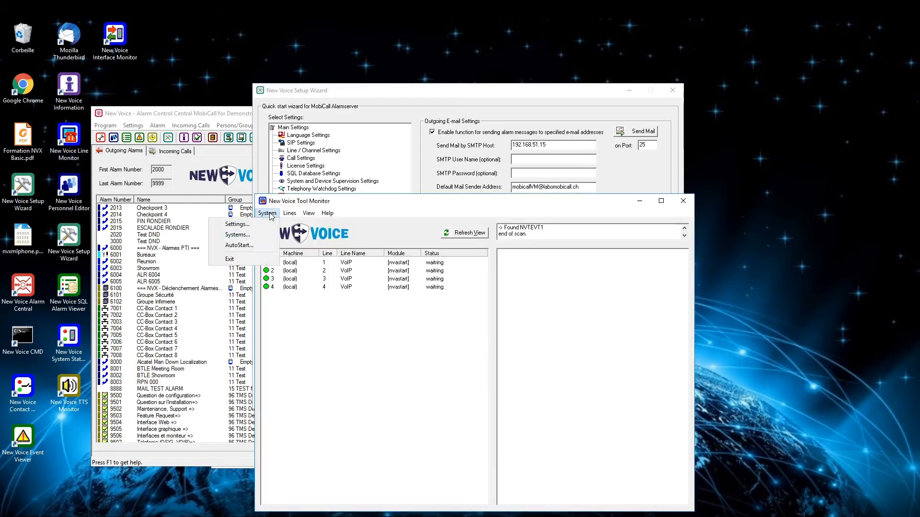
{"action": "left_click", "coordinate": [261, 245]}
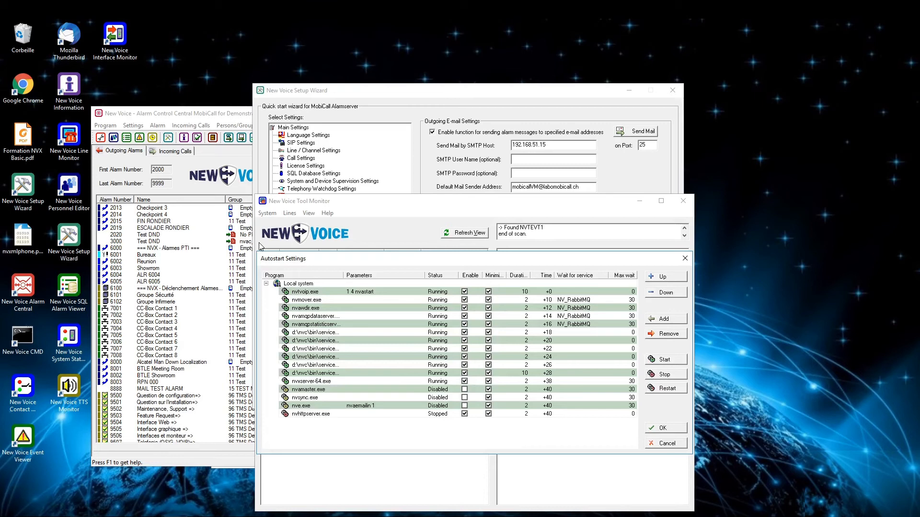
{"action": "left_click", "coordinate": [313, 415]}
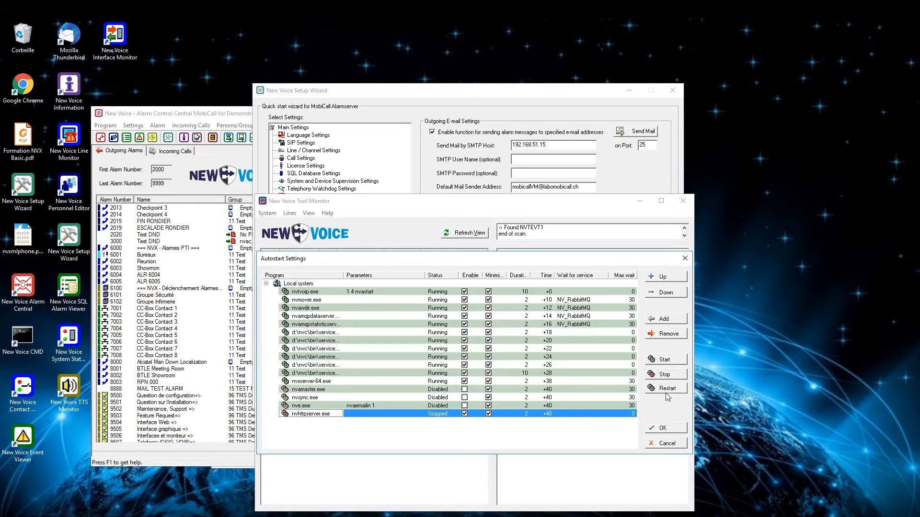
{"action": "left_click", "coordinate": [675, 363]}
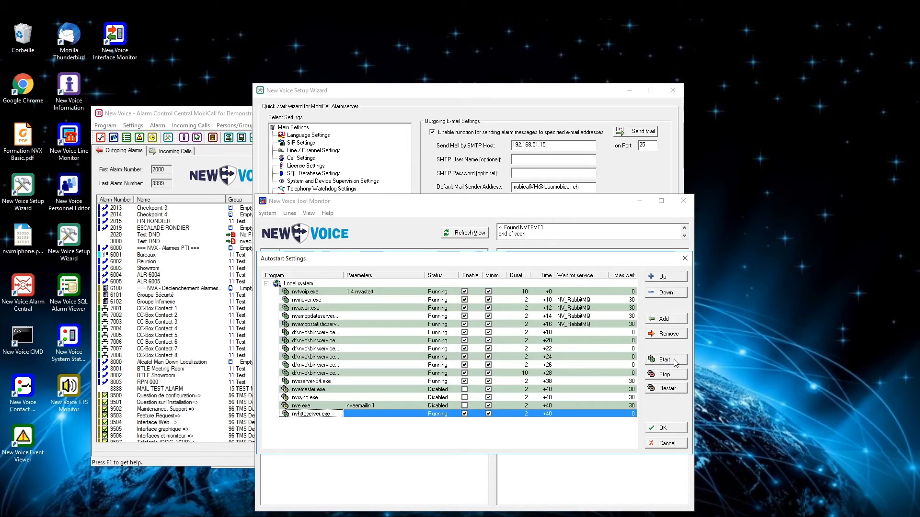
{"action": "left_click", "coordinate": [669, 431]}
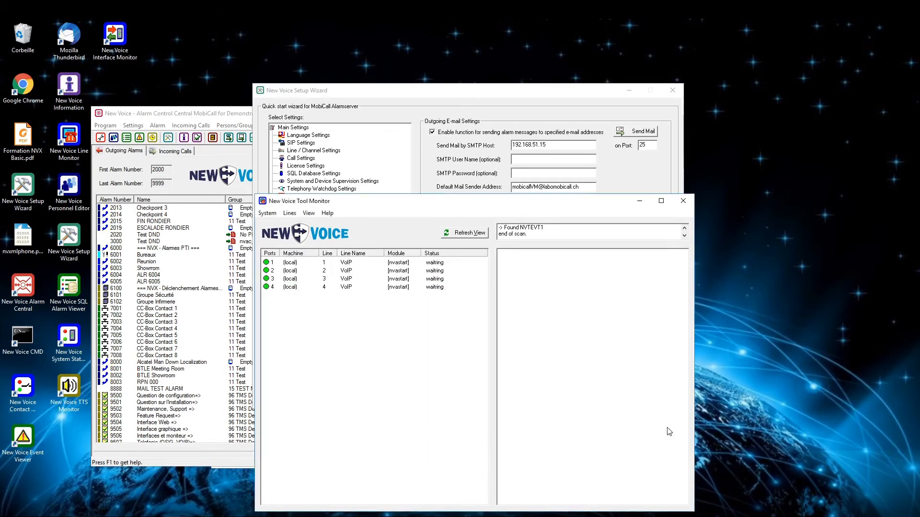
{"action": "left_click", "coordinate": [683, 200]}
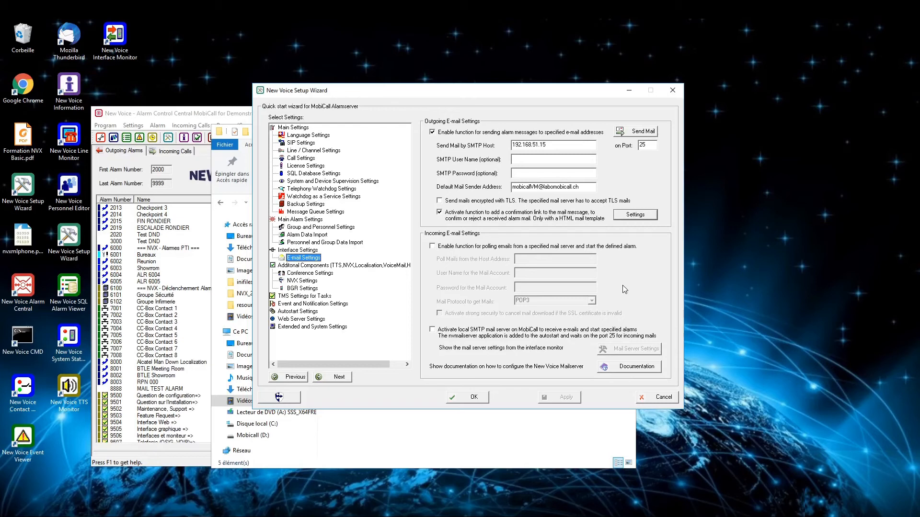
Step: Enable polling of incoming e-mails from host 192.168.51.15 and enter the mail account's user name and password
{"action": "left_click", "coordinate": [605, 247]}
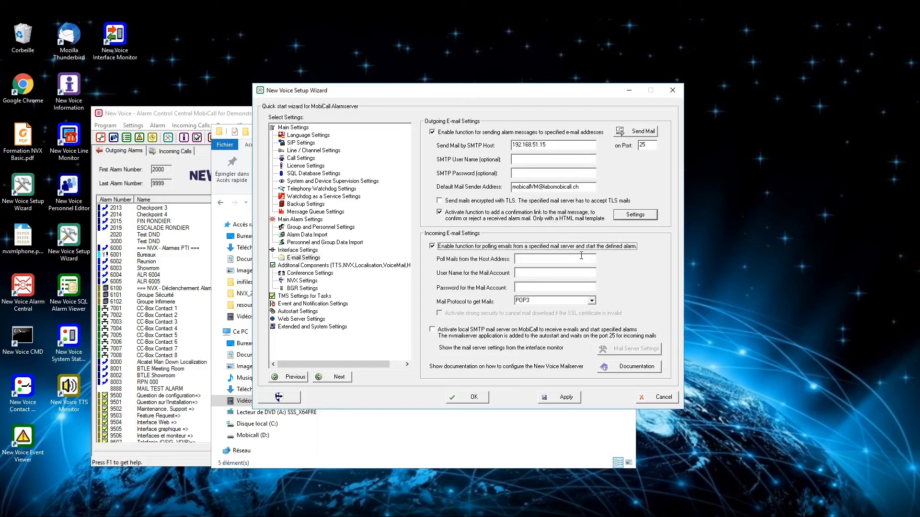
{"action": "left_click", "coordinate": [583, 257]}
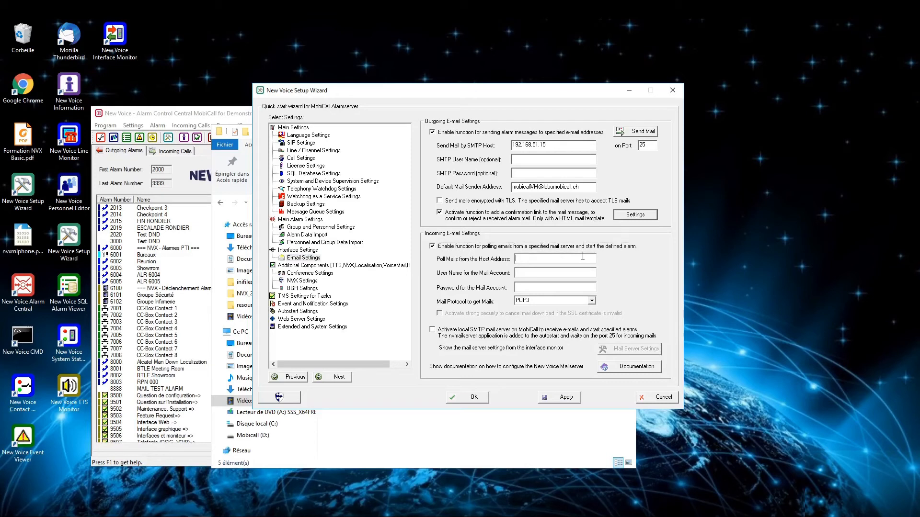
{"action": "type", "text": "192.168.51.15"}
{"action": "right_click", "coordinate": [557, 274]}
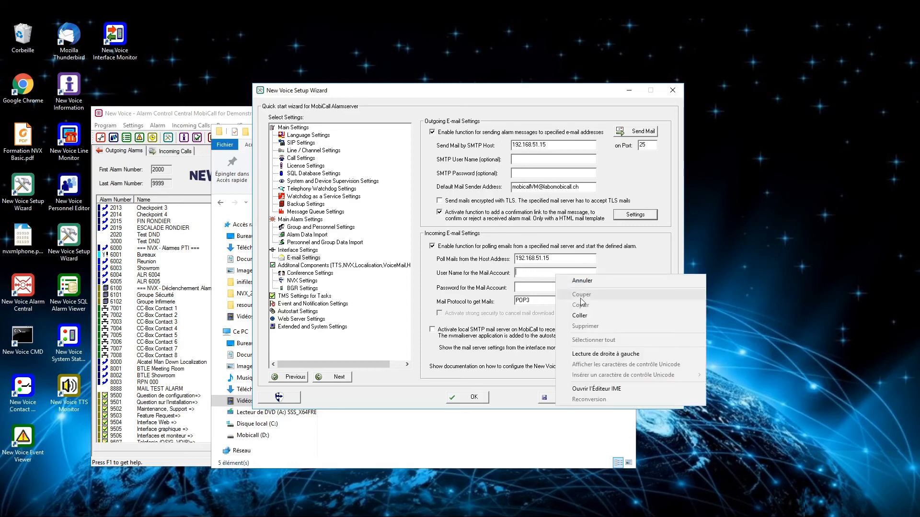
{"action": "left_click", "coordinate": [580, 315]}
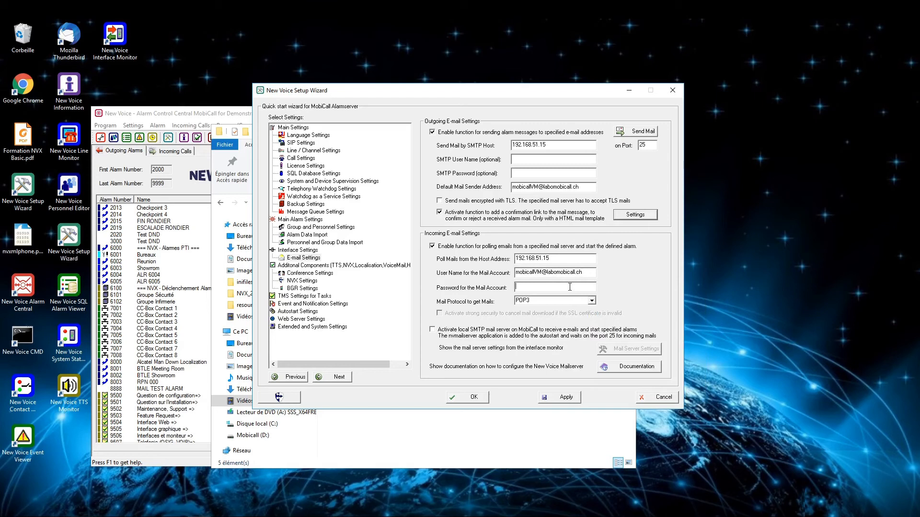
{"action": "right_click", "coordinate": [573, 290]}
{"action": "left_click", "coordinate": [593, 328]}
Step: Try the POP3S (SSL) mail protocol, set it back to POP3, and apply the incoming e-mail settings
{"action": "left_click", "coordinate": [592, 302]}
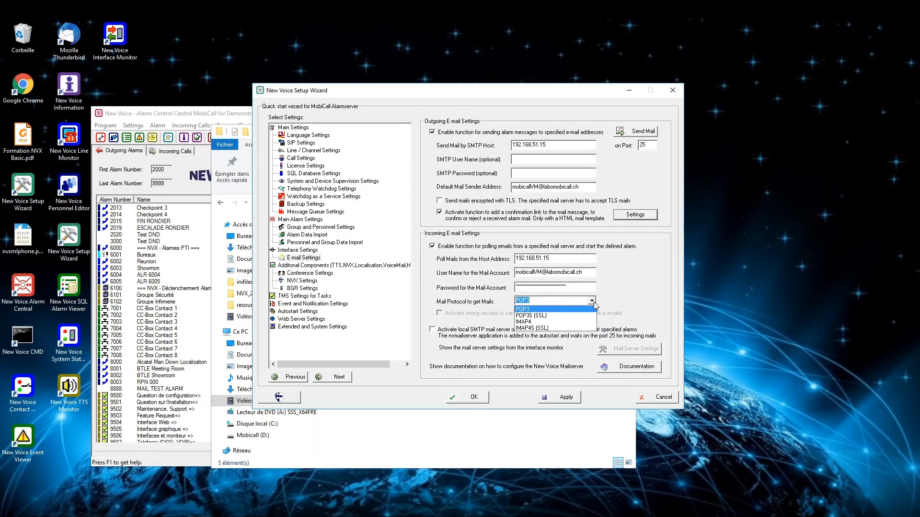
{"action": "left_click", "coordinate": [593, 303]}
{"action": "left_click", "coordinate": [594, 303]}
{"action": "left_click", "coordinate": [546, 316]}
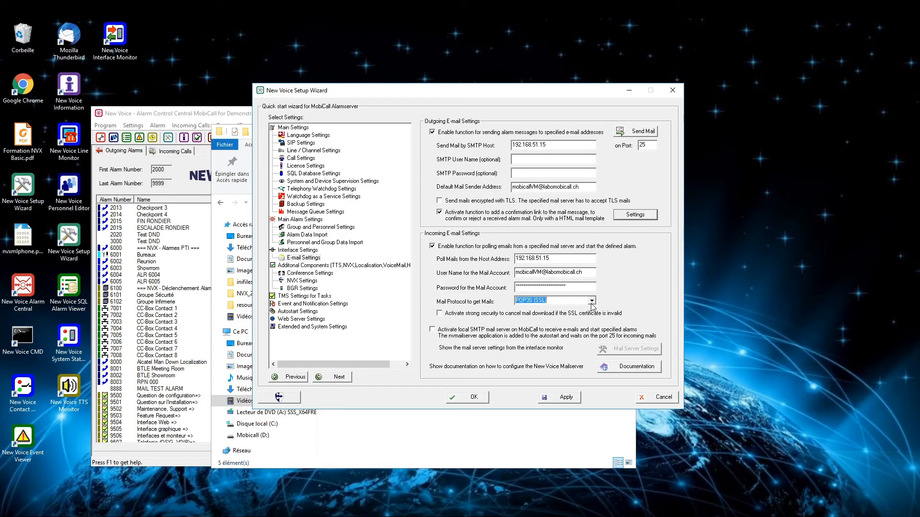
{"action": "left_click", "coordinate": [592, 301]}
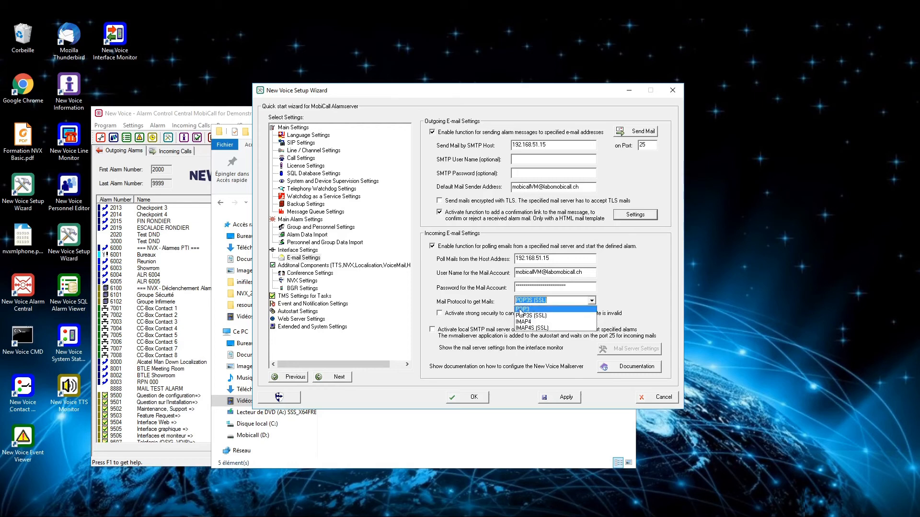
{"action": "left_click", "coordinate": [521, 310]}
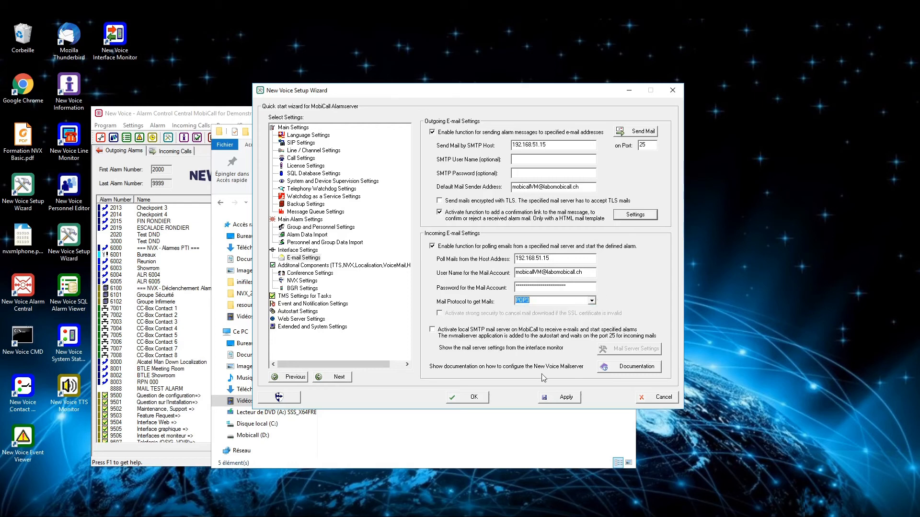
{"action": "left_click", "coordinate": [567, 398]}
Step: Switch to New Voice Line Monitor, start nve.exe with parameter nvaemailin 1 in the autostart settings, confirm them, and close the monitor
{"action": "double_click", "coordinate": [73, 143]}
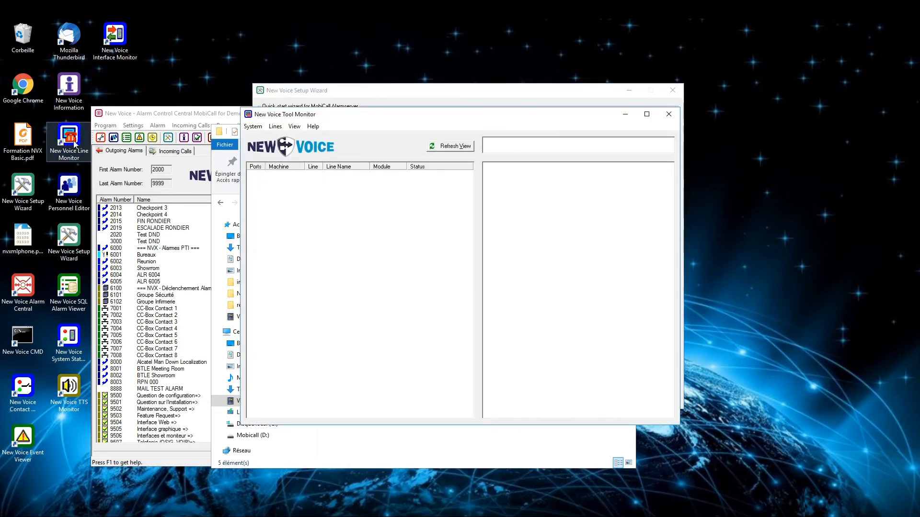
{"action": "left_click", "coordinate": [252, 126]}
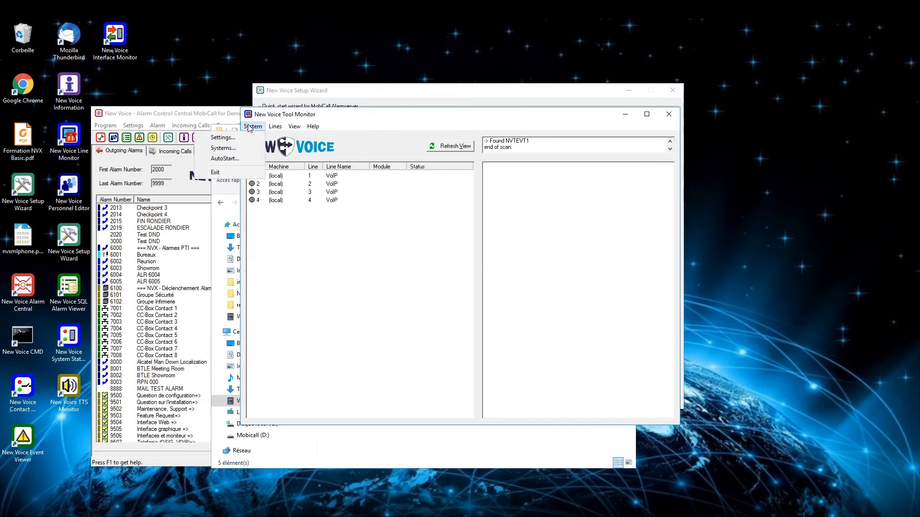
{"action": "left_click", "coordinate": [225, 158]}
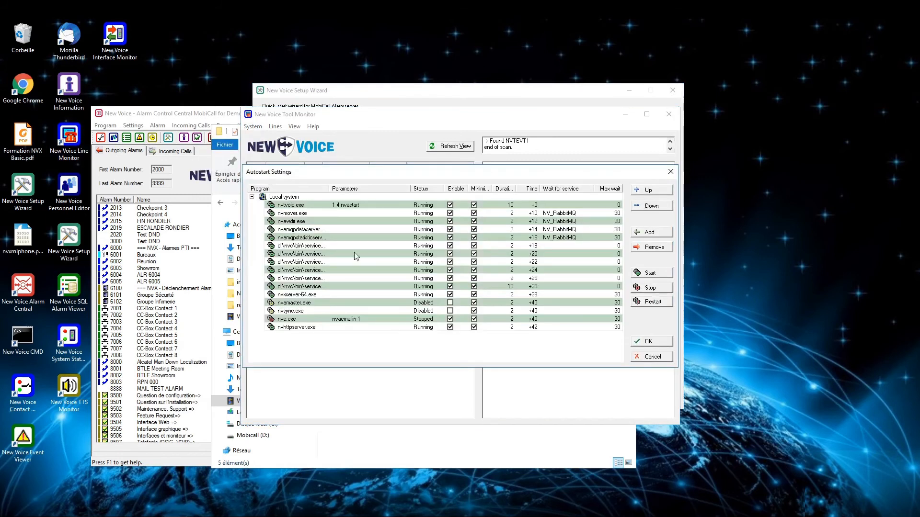
{"action": "left_click", "coordinate": [369, 319]}
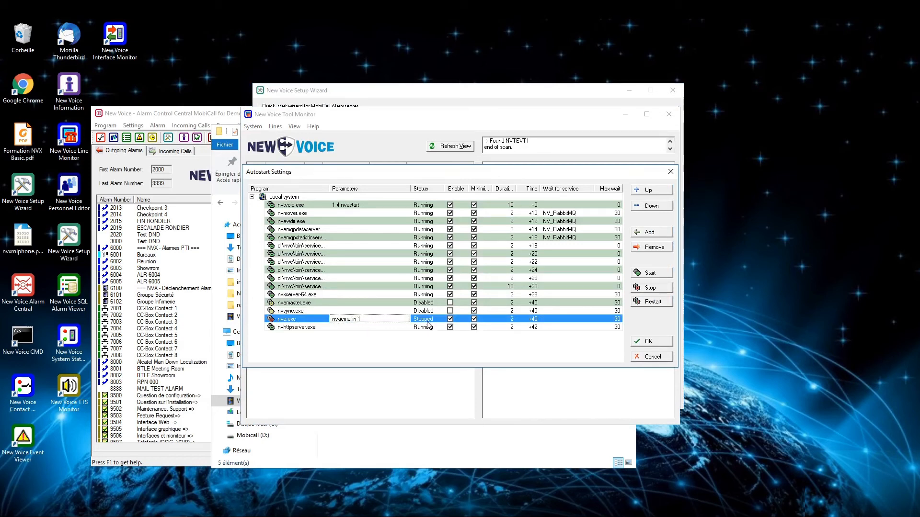
{"action": "left_click", "coordinate": [651, 271]}
{"action": "left_click", "coordinate": [647, 342]}
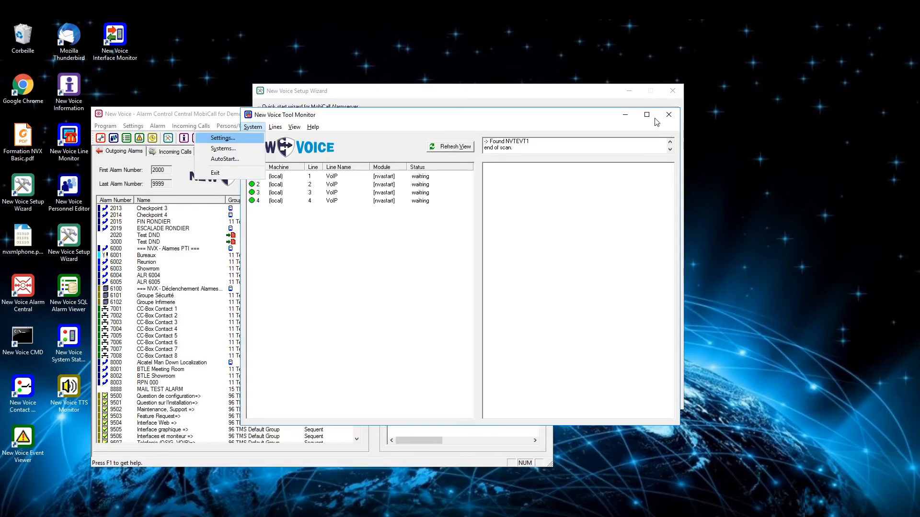
{"action": "left_click", "coordinate": [669, 115]}
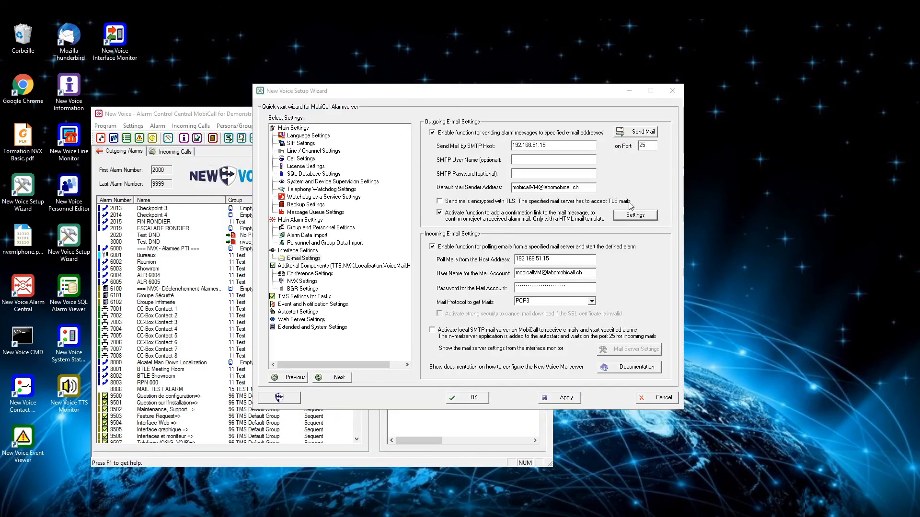
Step: Disable incoming mail polling, activate the local SMTP mail server instead, apply the change, and open the mail server settings
{"action": "left_click", "coordinate": [467, 247]}
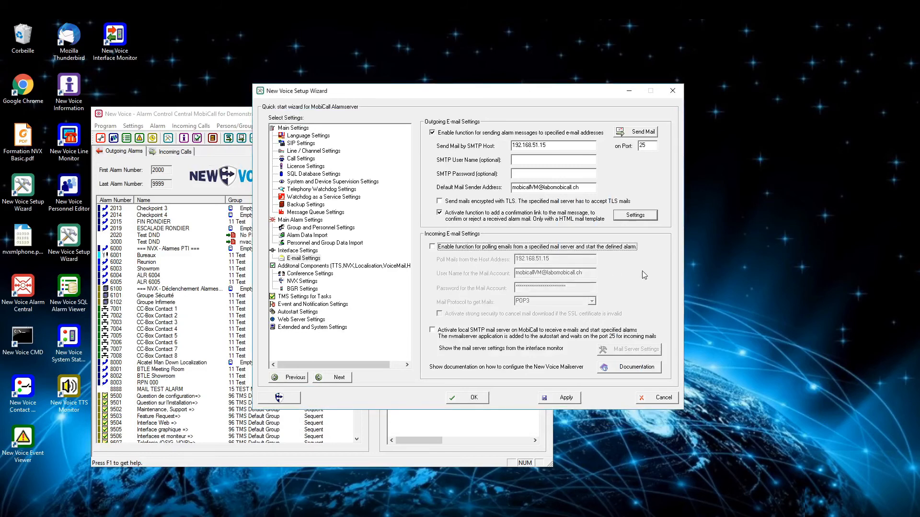
{"action": "left_click", "coordinate": [432, 331]}
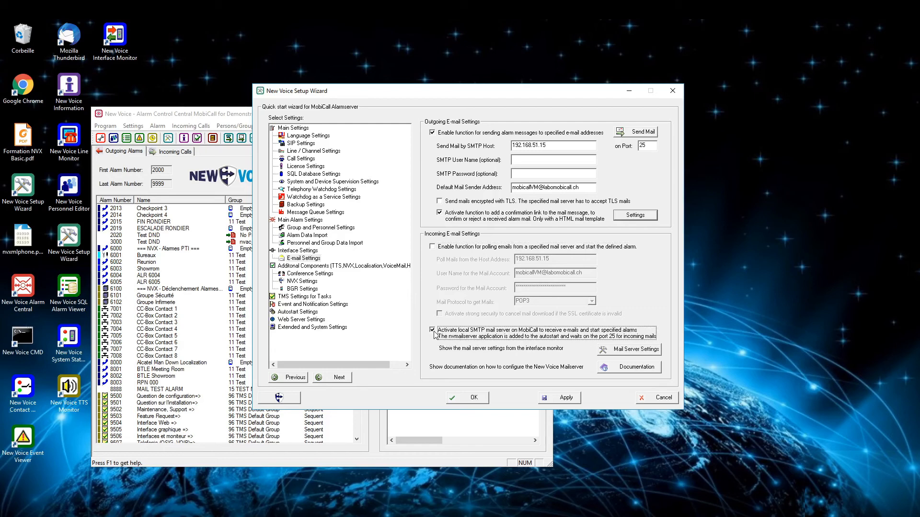
{"action": "left_click", "coordinate": [559, 399]}
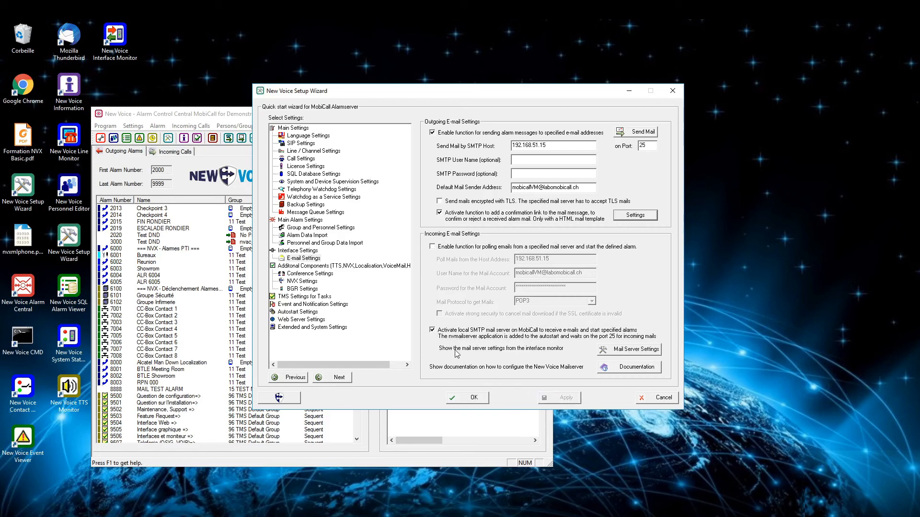
{"action": "left_click", "coordinate": [646, 353]}
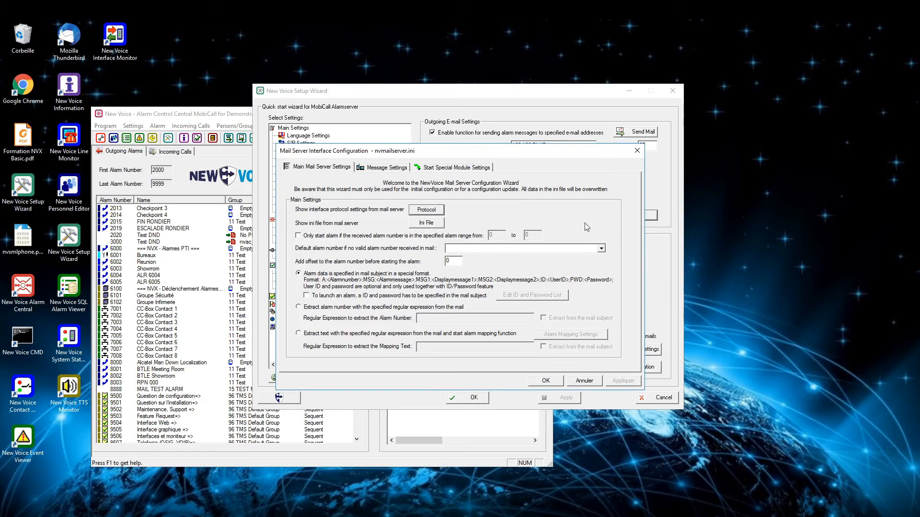
Step: Restrict alarm starts to a specified alarm number range and review the choices for the default alarm number, leaving it empty
{"action": "left_click", "coordinate": [324, 237]}
{"action": "left_click", "coordinate": [601, 249]}
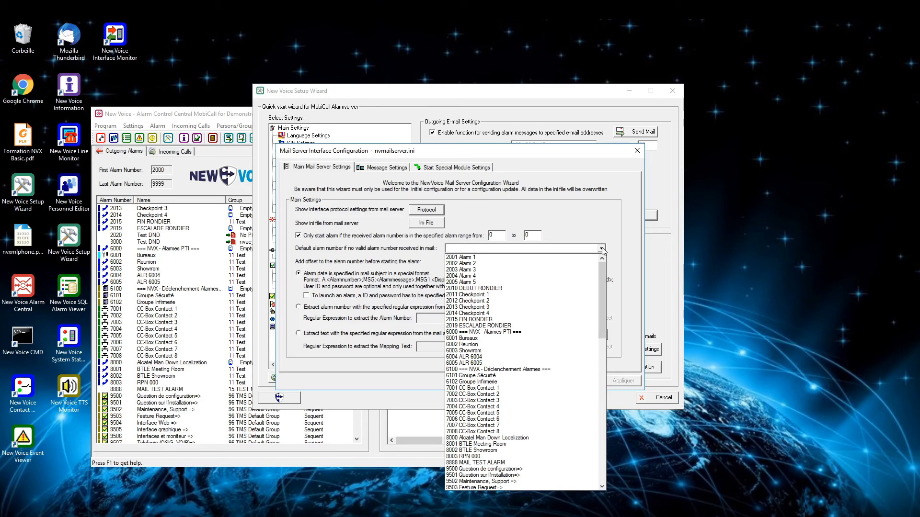
{"action": "left_click", "coordinate": [601, 250]}
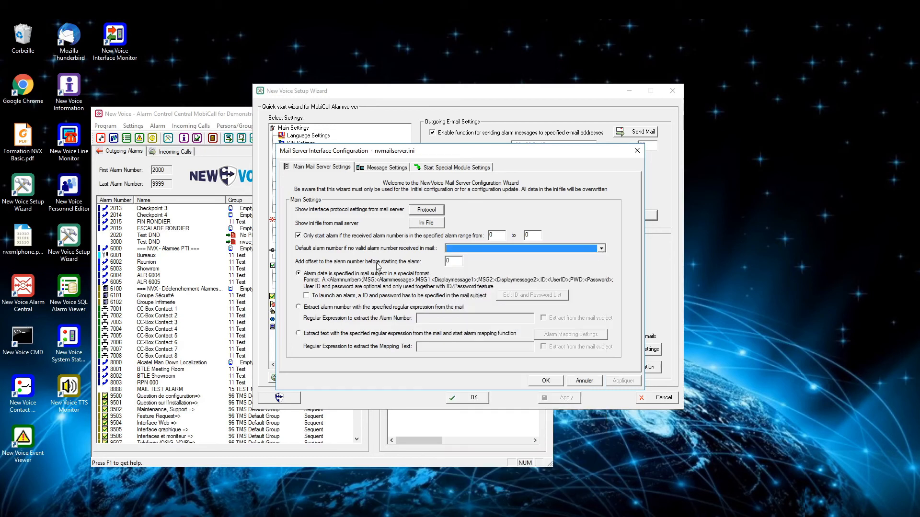
{"action": "left_click", "coordinate": [456, 261]}
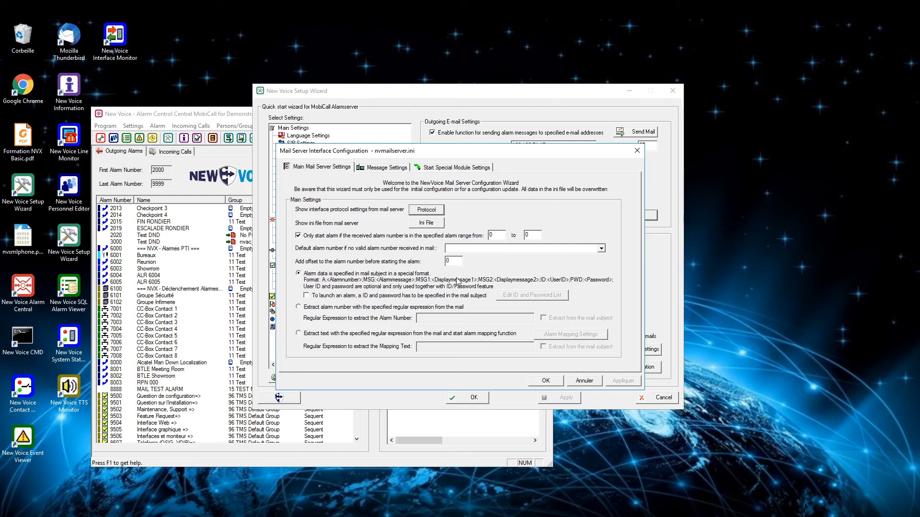
Step: Require an ID and password, try regular expression alarm number extraction from the mail subject, and select text extraction with the alarm mapping function instead
{"action": "left_click", "coordinate": [306, 295]}
{"action": "left_click", "coordinate": [331, 308]}
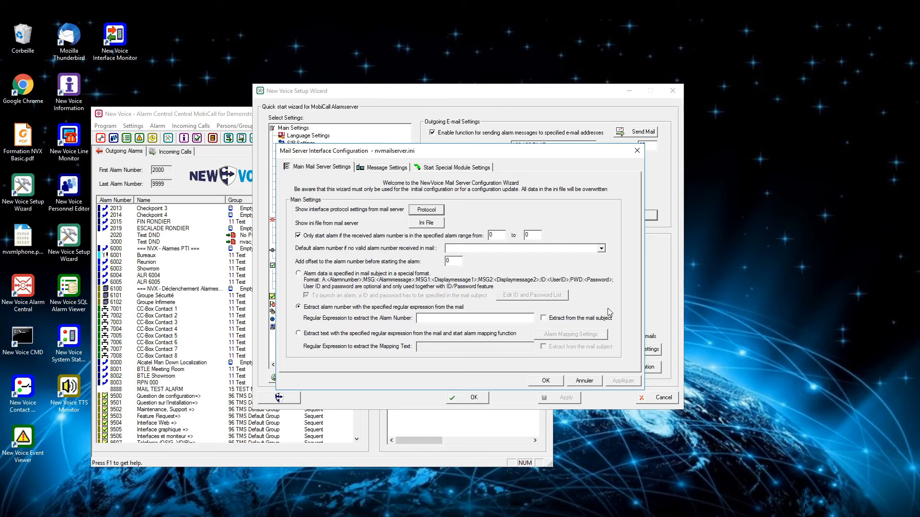
{"action": "left_click", "coordinate": [545, 318]}
{"action": "left_click", "coordinate": [304, 336]}
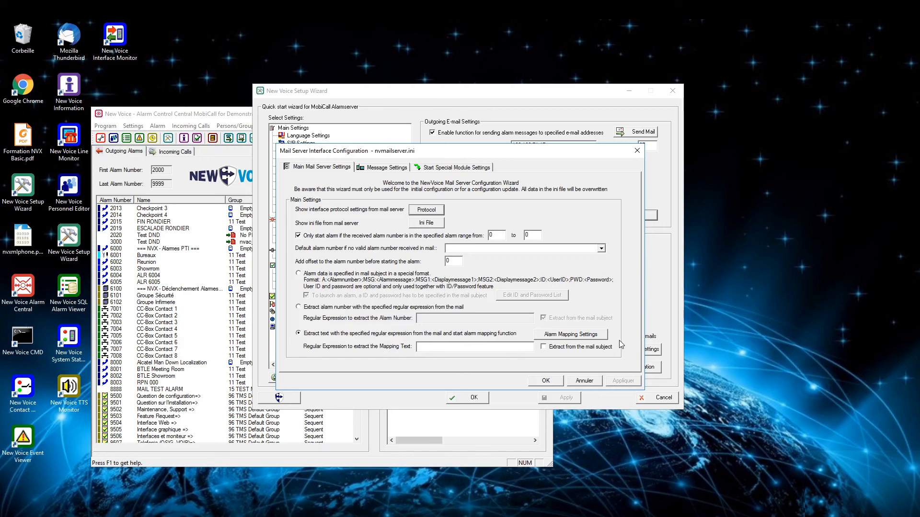
{"action": "key", "text": "alt"}
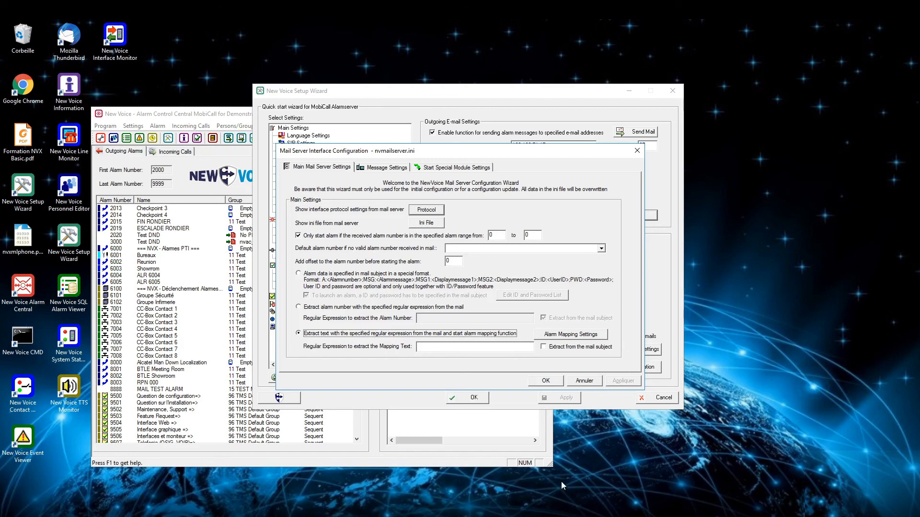
Step: Review the alarm message settings and enable the mail gateway that sends mail messages to specified receivers in the special module settings
{"action": "left_click", "coordinate": [394, 171]}
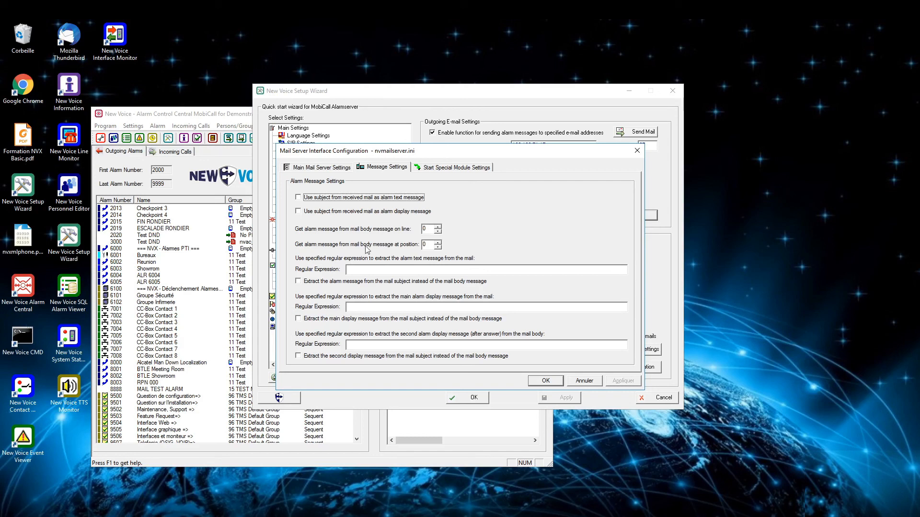
{"action": "left_click", "coordinate": [456, 168]}
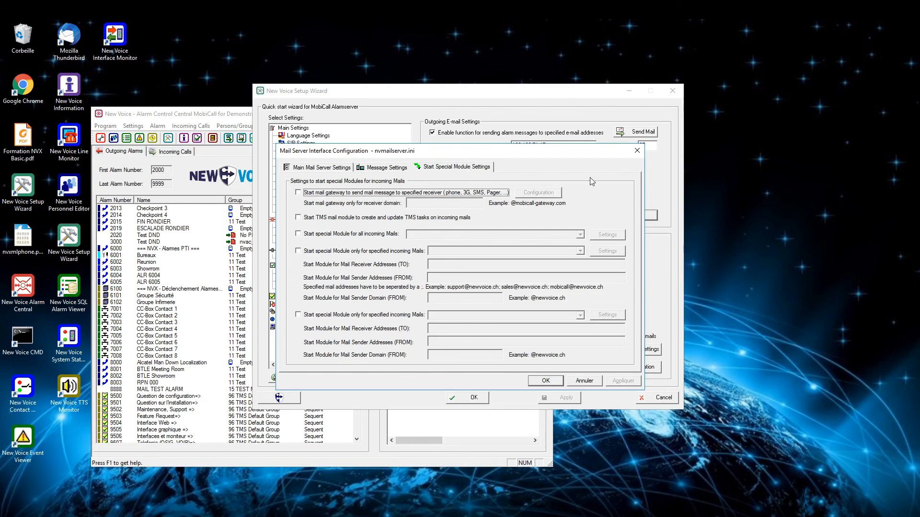
{"action": "left_click", "coordinate": [299, 192]}
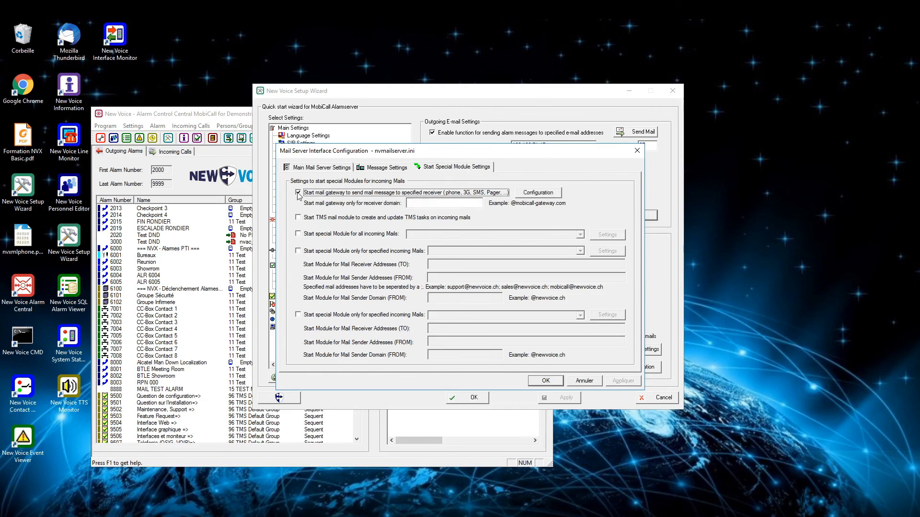